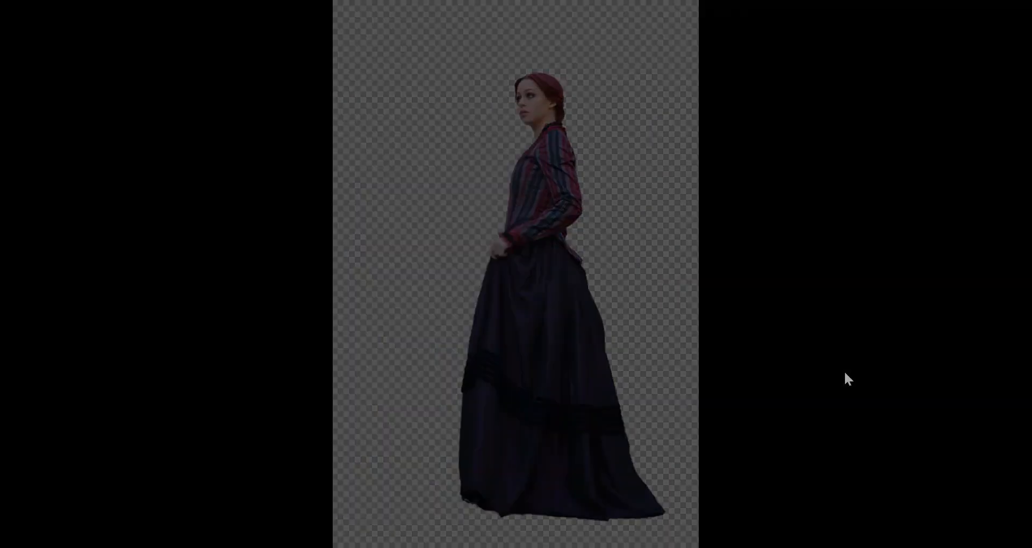
Duplicate the Background layer.
left_click(843, 367)
left_click_drag(882, 221, 965, 534)
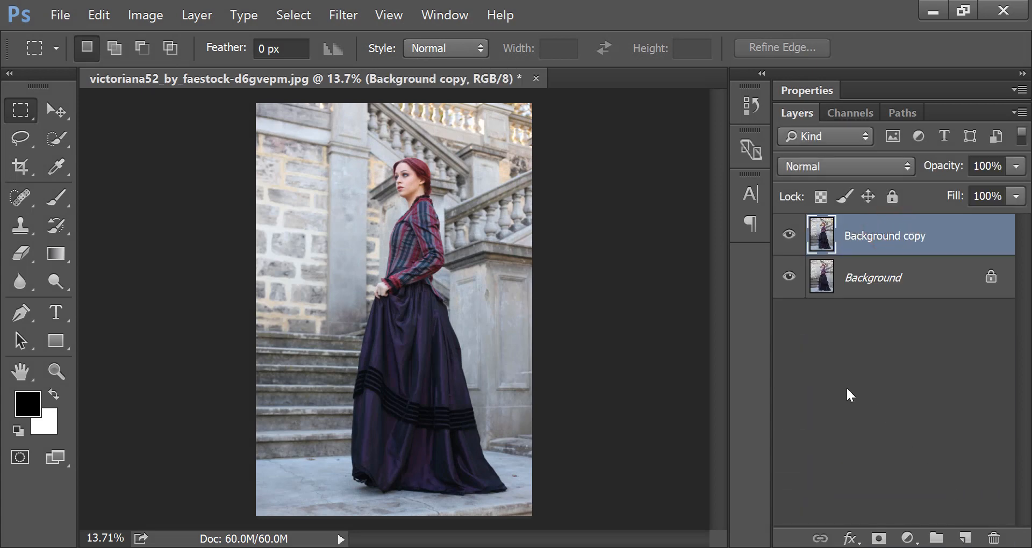
Select the woman's head, jacket and upper skirt with the Quick Selection tool at a brush size of 175.
left_click(63, 136)
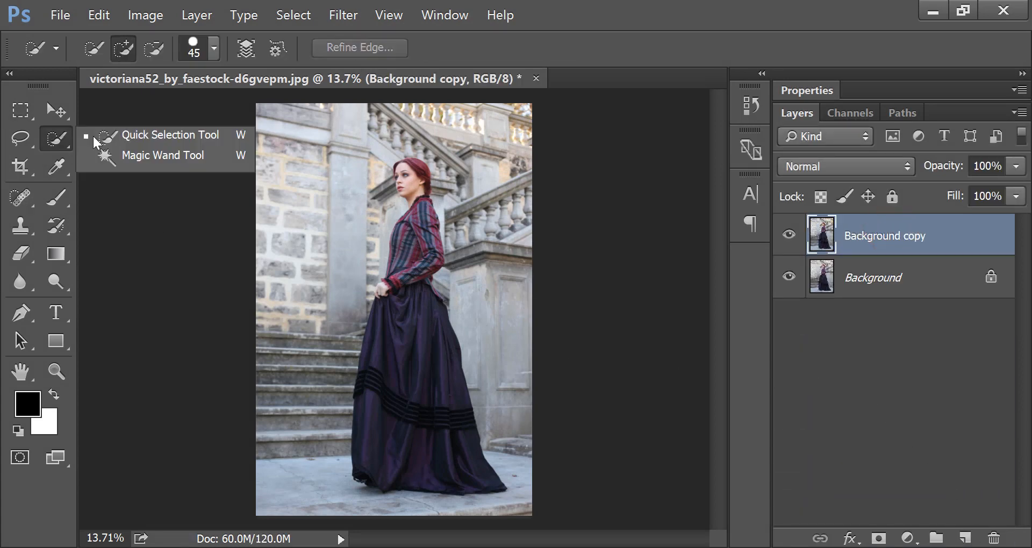
left_click(115, 137)
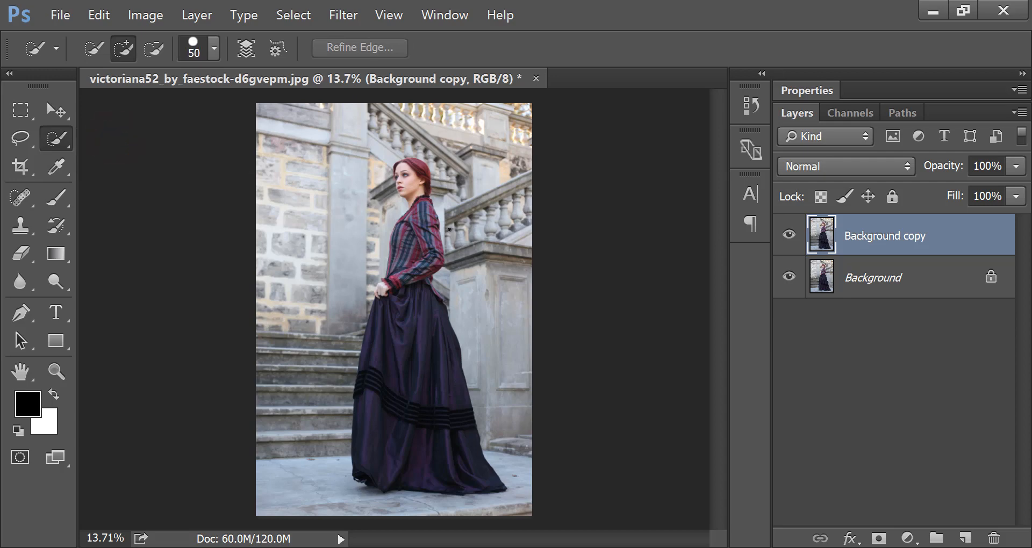
key("bracketright")
key("bracketright")
key("bracketright")
key("bracketright")
key("bracketright")
key("bracketright")
key("bracketright")
key("ctrl+plus")
scroll(452, 234, "up", 7)
scroll(452, 217, "up", 9)
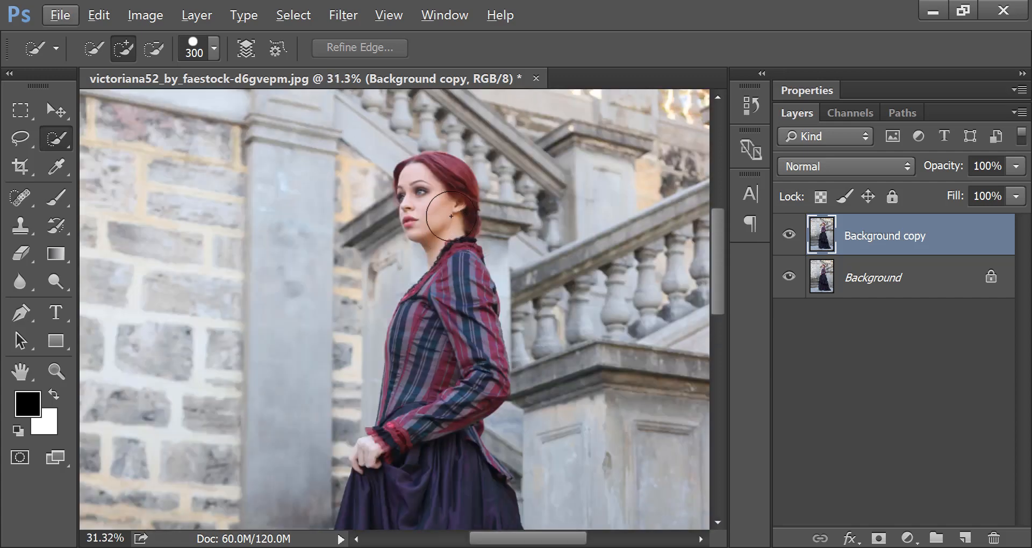
key("bracketleft")
mouse_move(430, 171)
left_mouse_down()
mouse_move(414, 185)
mouse_move(451, 249)
mouse_move(452, 306)
mouse_move(433, 398)
mouse_move(387, 435)
mouse_move(449, 409)
mouse_move(465, 460)
left_mouse_up()
left_click_drag(468, 502, 457, 461)
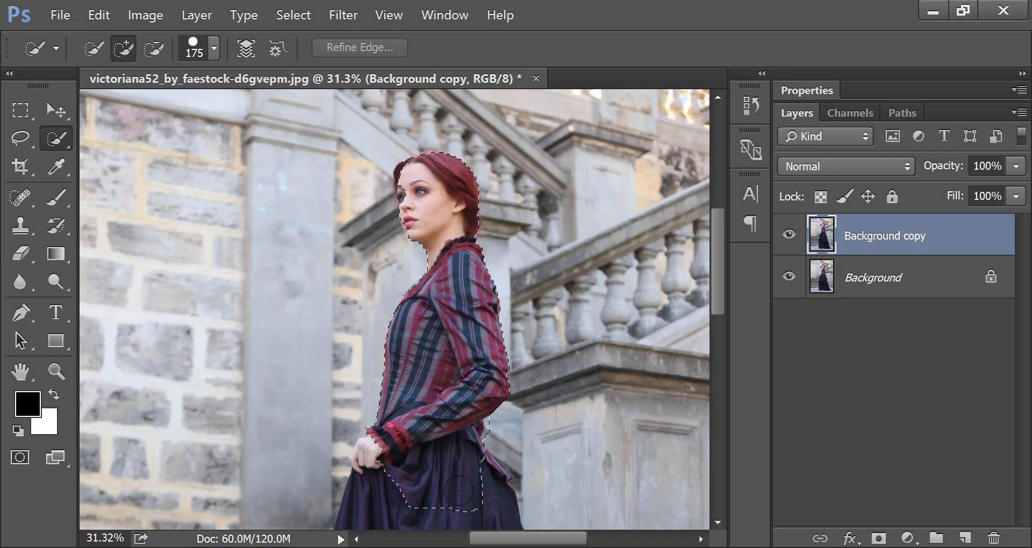
Subtract the patch of stone background below the woman's elbow, behind her waist, from the selection.
key("alt")
left_click(501, 435, "alt")
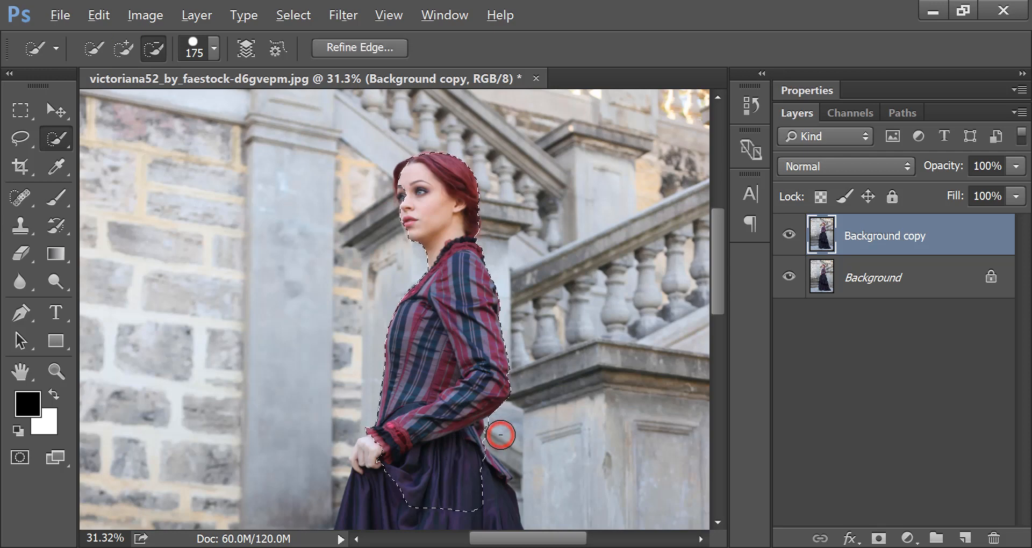
left_click(500, 428)
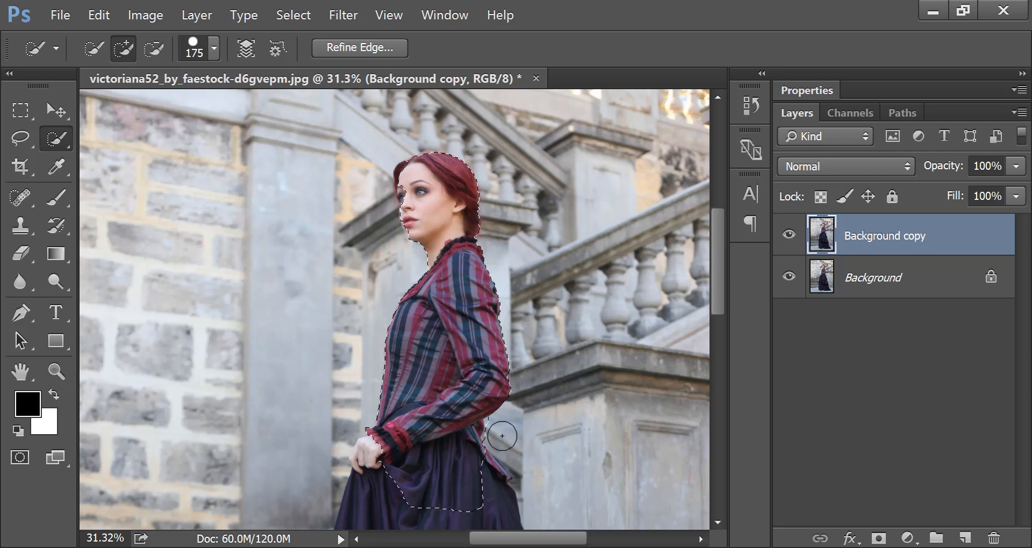
Extend the selection over the whole skirt down to its hem and around the hand holding the fabric.
scroll(431, 402, "down", 3)
scroll(431, 402, "down", 2)
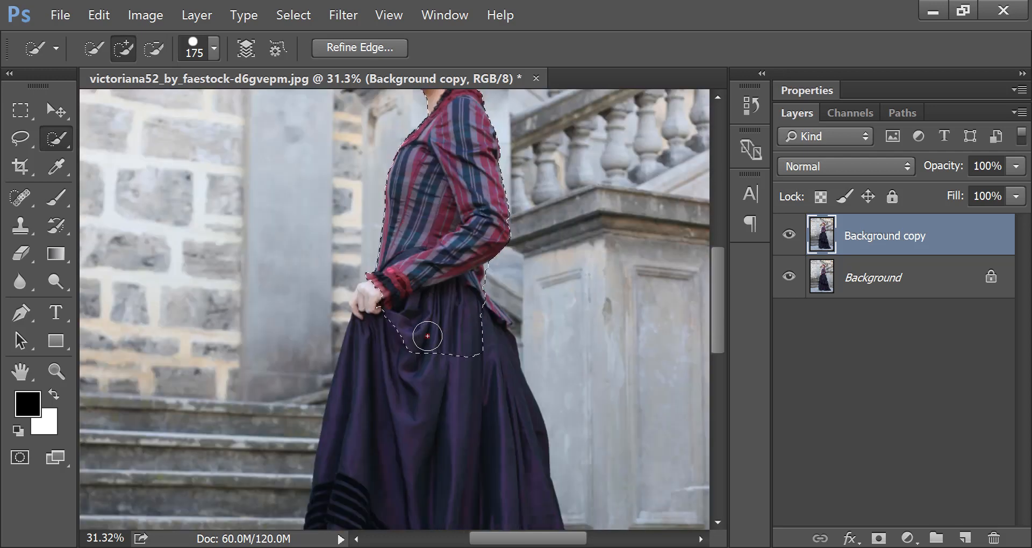
left_click(426, 337)
left_click_drag(436, 476, 437, 502)
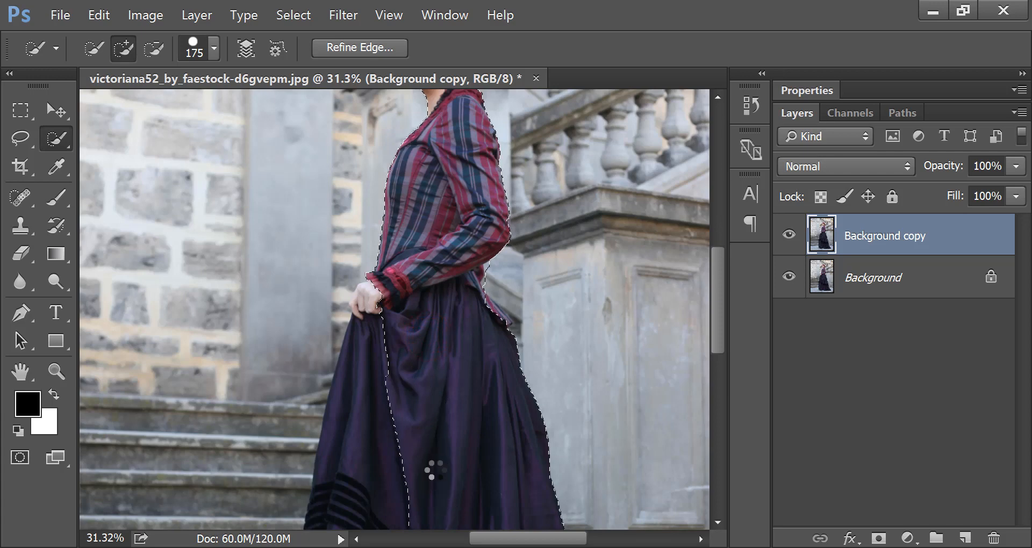
scroll(434, 394, "down", 1)
left_click(389, 320)
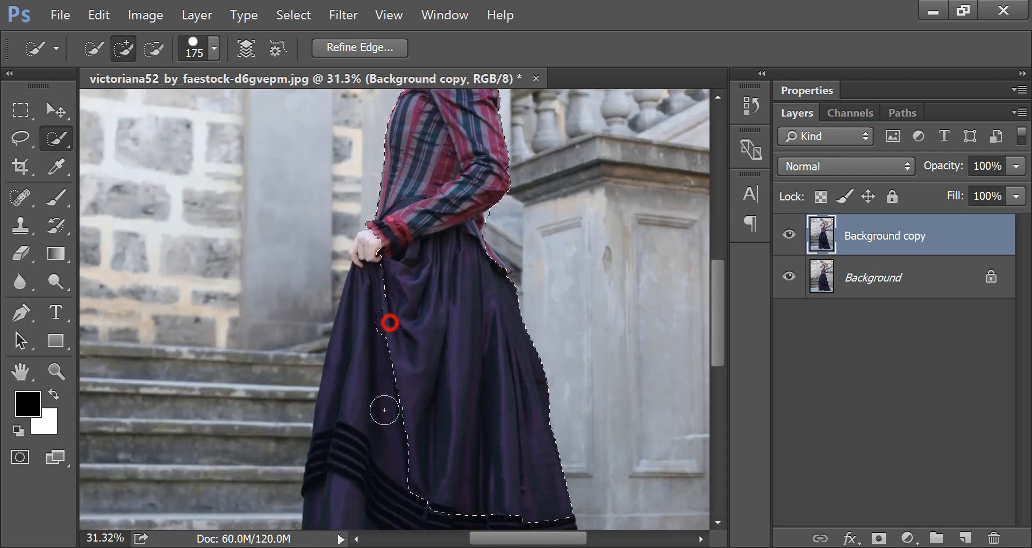
scroll(426, 369, "down", 5)
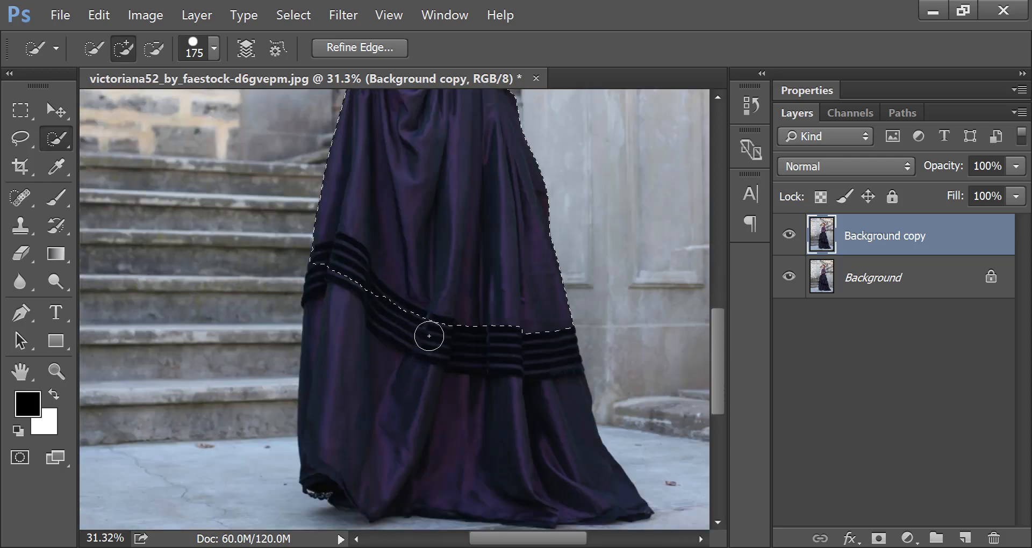
left_click(434, 312)
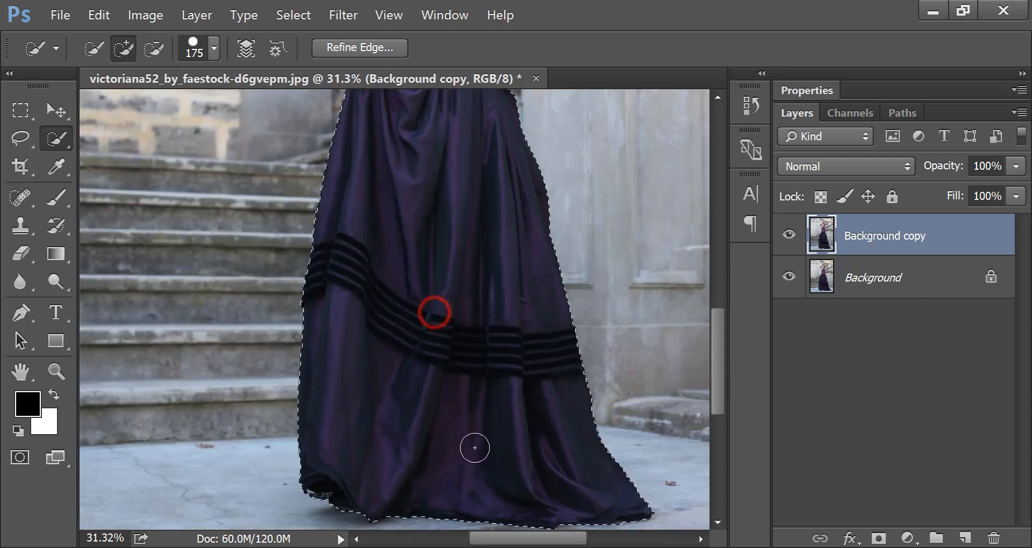
scroll(461, 421, "up", 5)
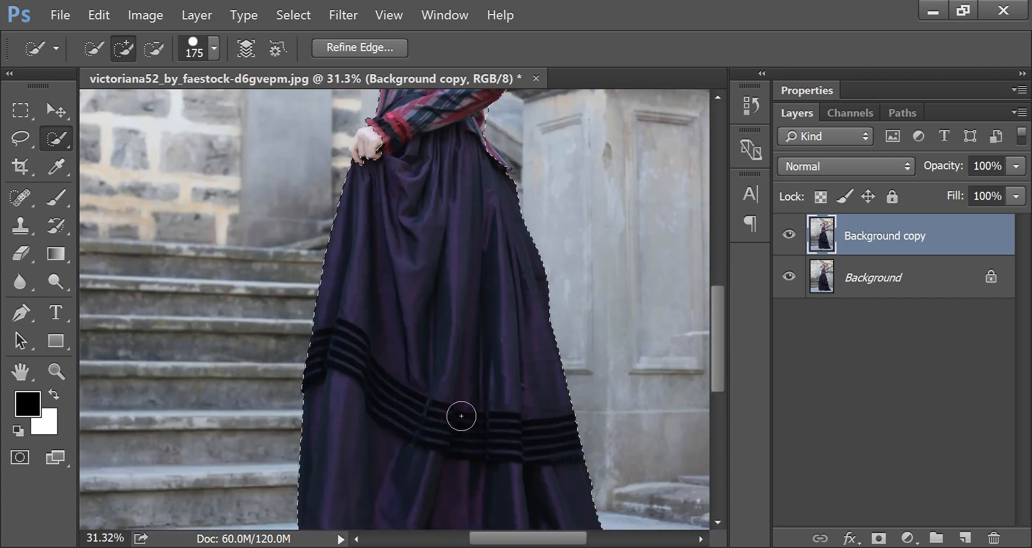
left_click(377, 296)
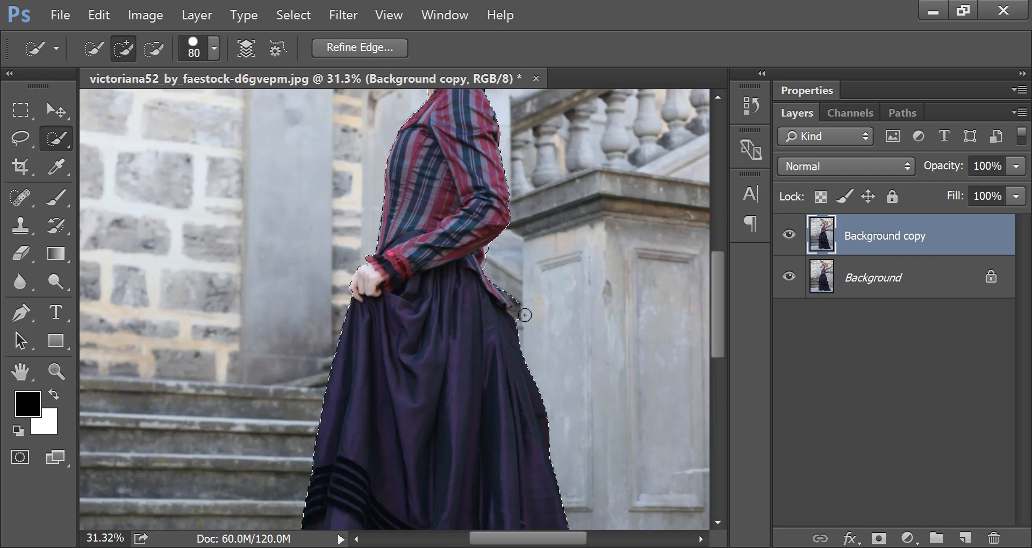
Clean up the selection along the jacket's back tail by subtracting the stray background with a size 80 brush.
key("alt")
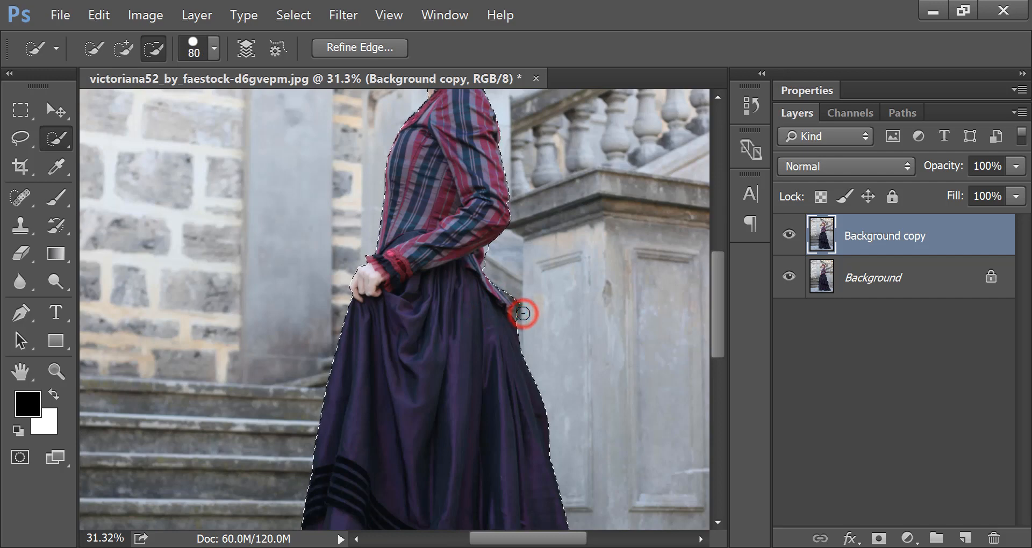
left_click(523, 314, "alt")
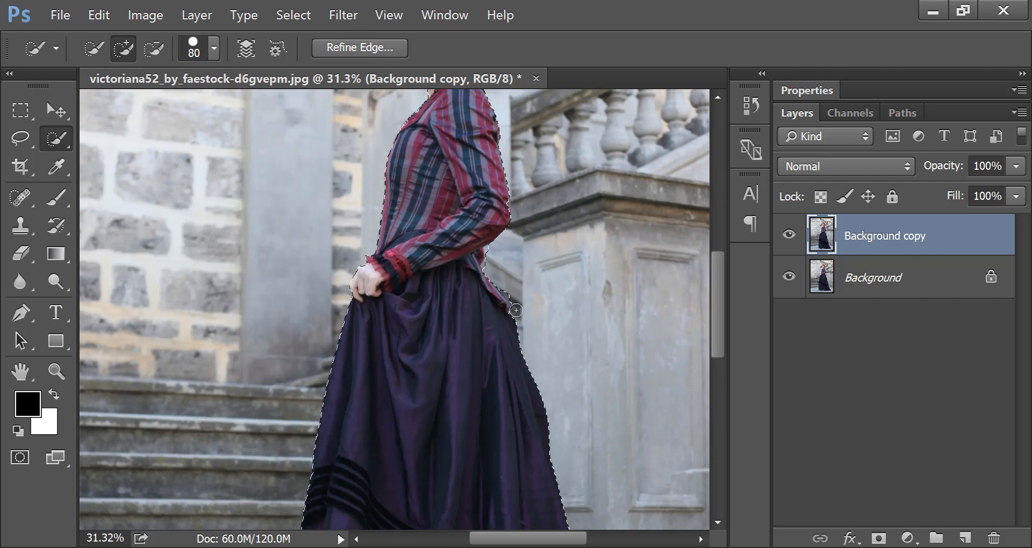
key("alt")
left_click_drag(516, 310, 511, 293)
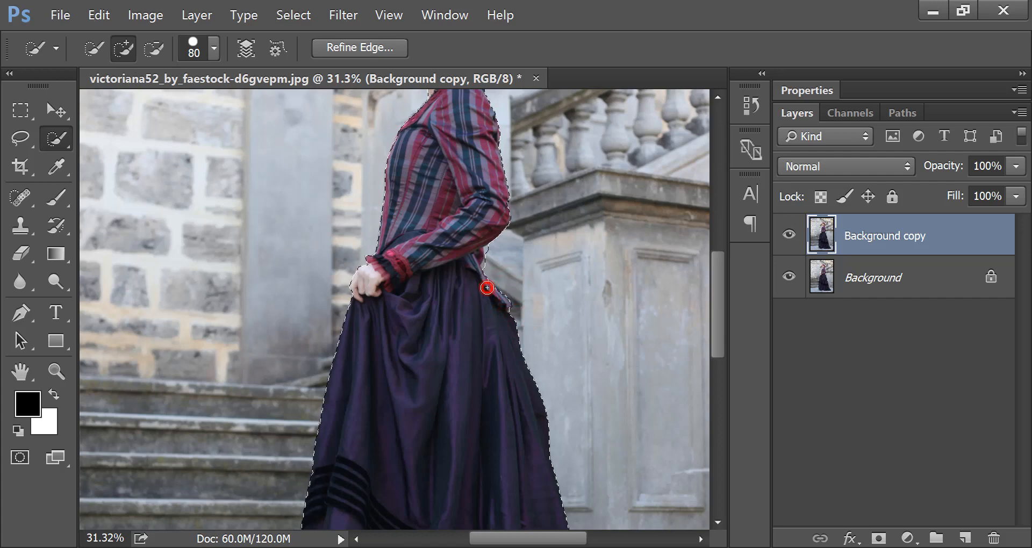
key("alt")
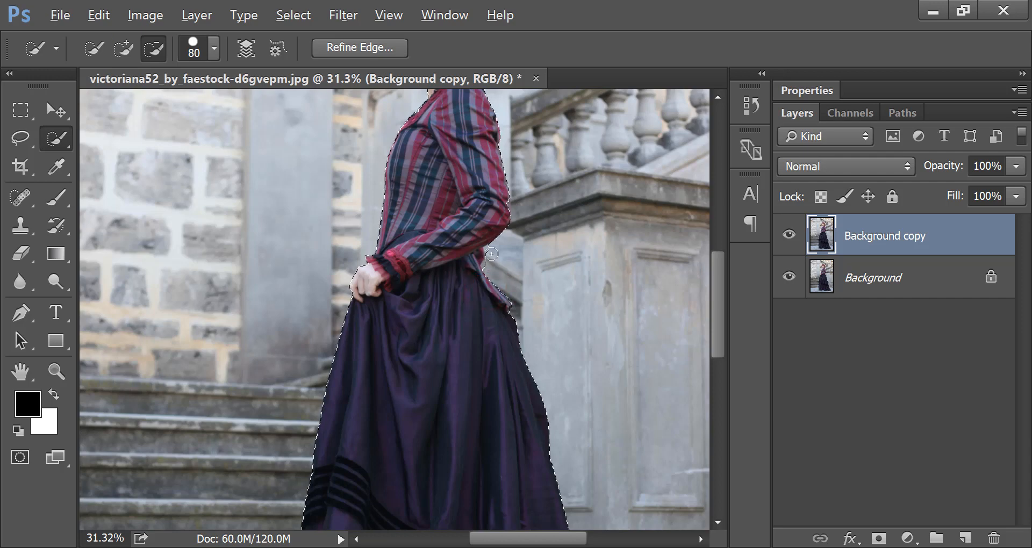
left_click(491, 254, "alt")
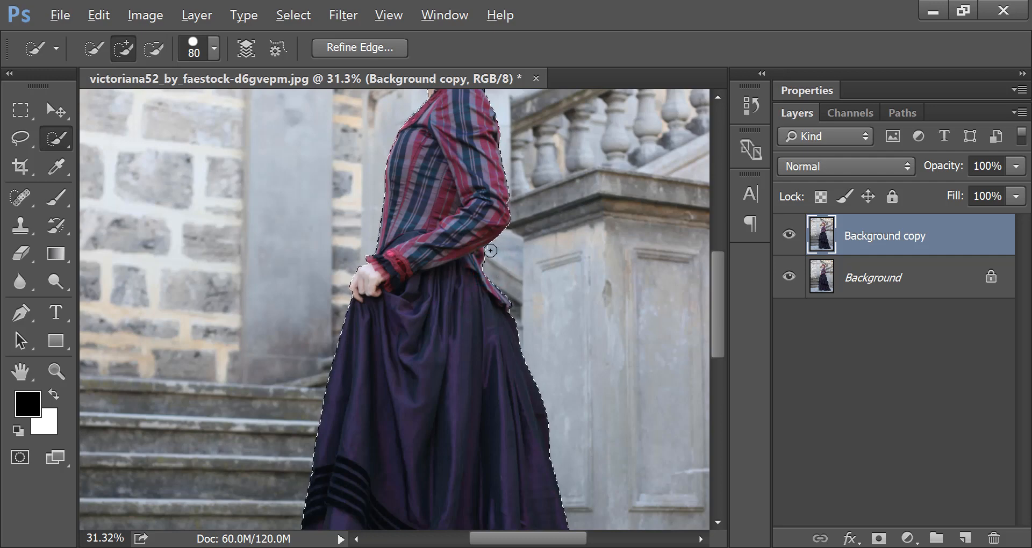
key("alt")
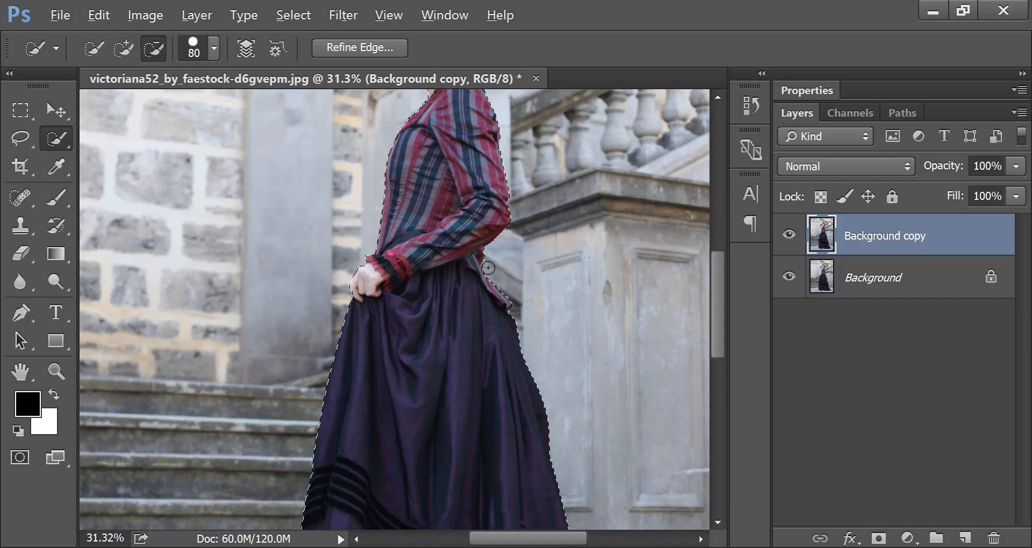
key("alt")
left_click(487, 265)
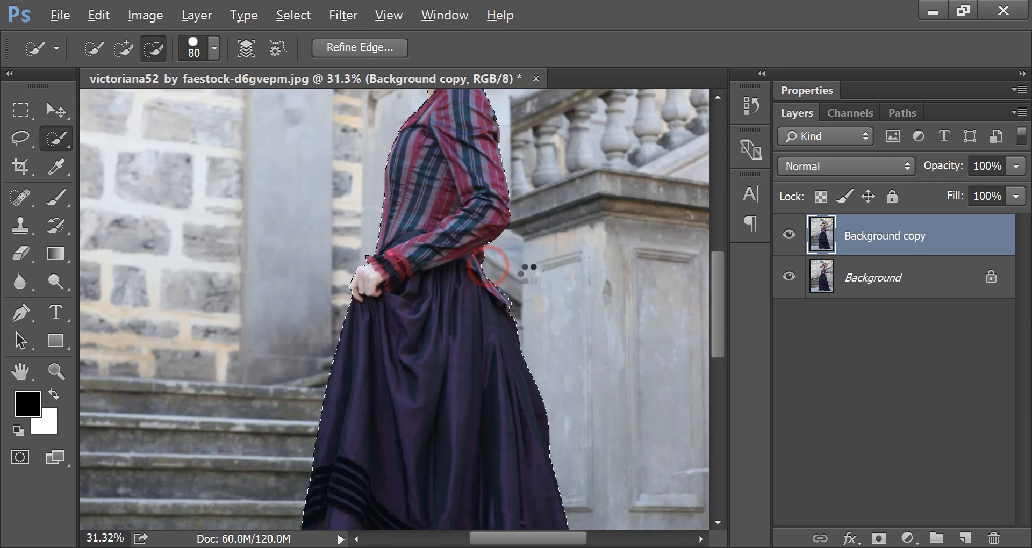
Refine the selection around the head, adding the front hair and face edge and subtracting the background beside the nose.
scroll(433, 281, "up", 7)
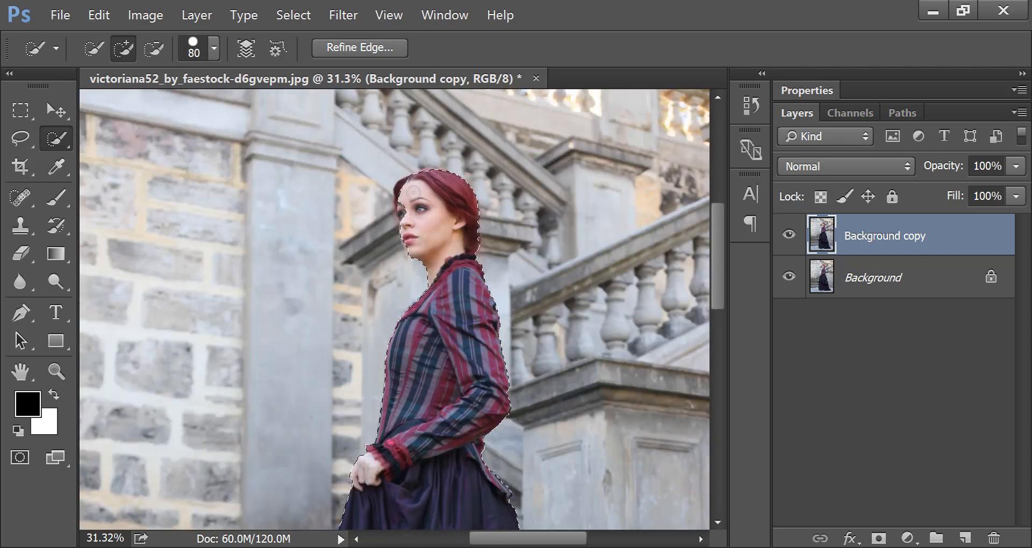
scroll(411, 184, "up", 2)
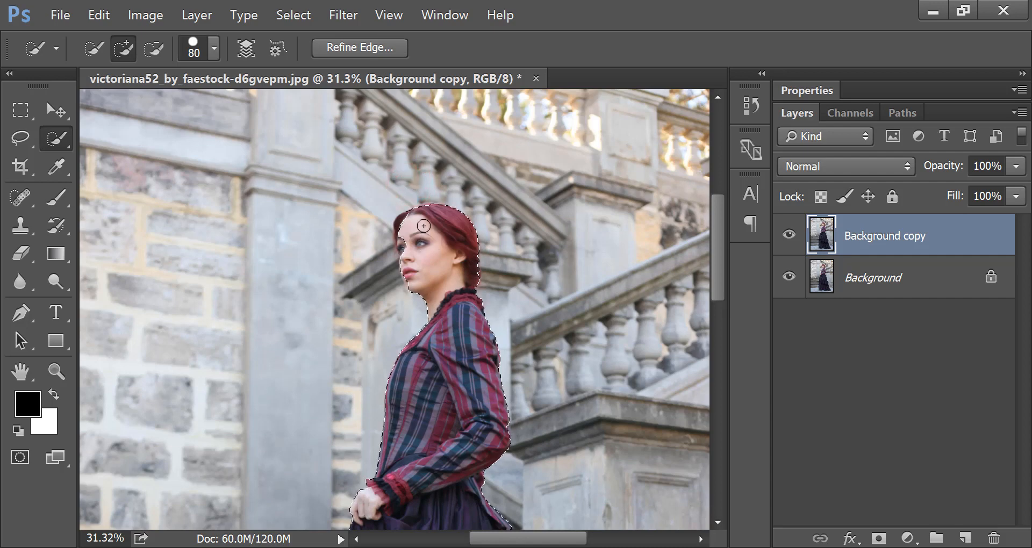
left_click(401, 224)
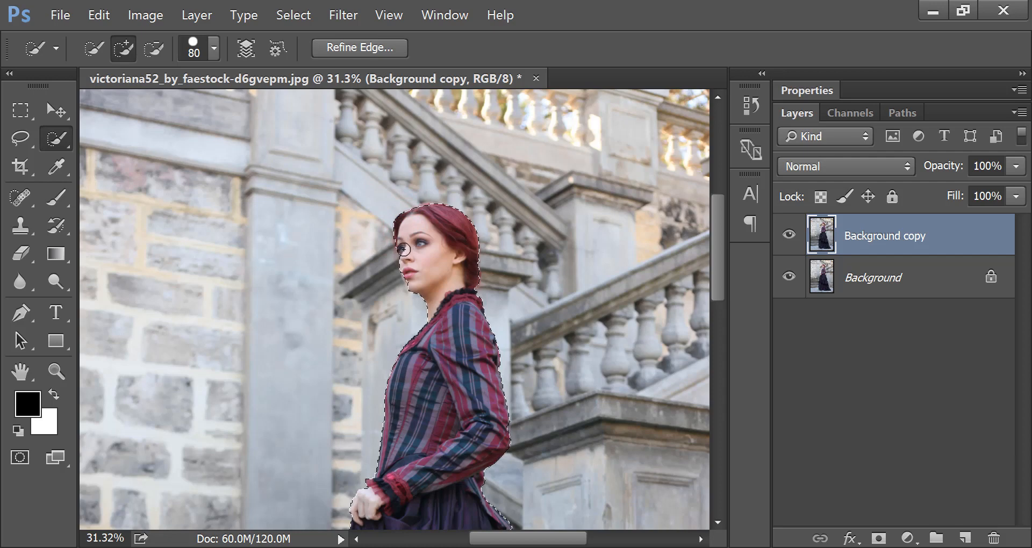
left_click(402, 249)
key("alt")
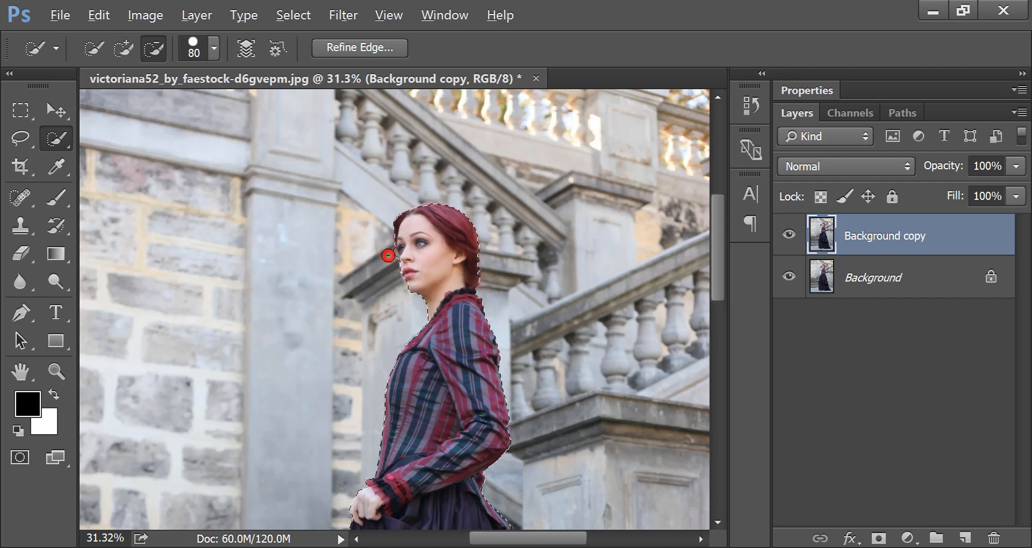
left_click(388, 255)
left_click(472, 274, "shift")
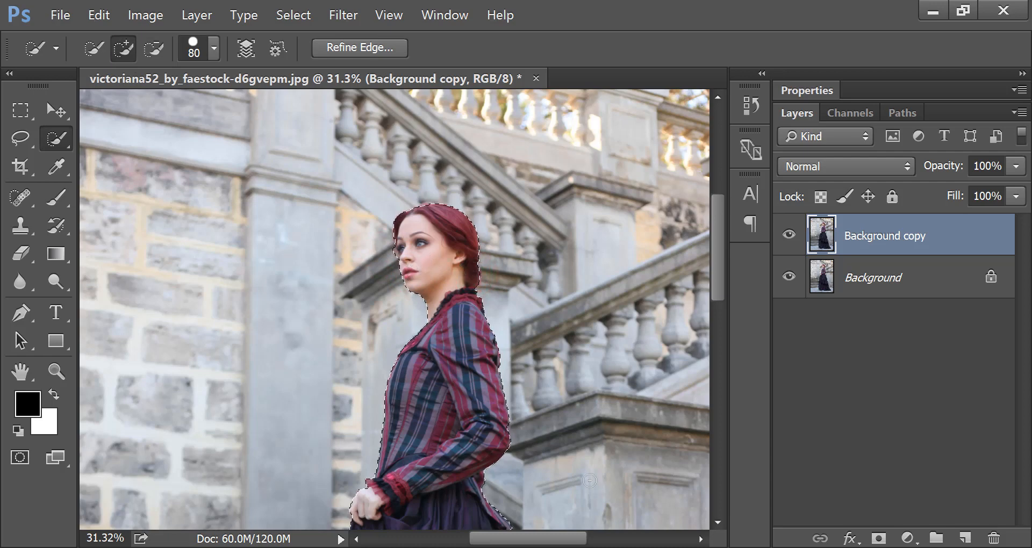
left_click(503, 428)
Subtract the remaining background beside the woman's eye and above her hair from the selection.
scroll(475, 414, "down", 3)
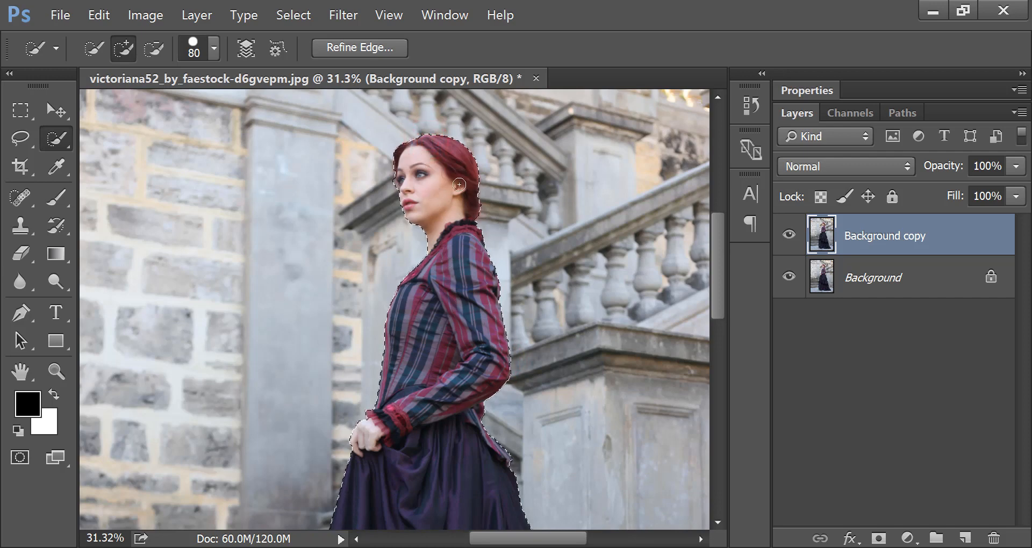
scroll(420, 175, "up", 1)
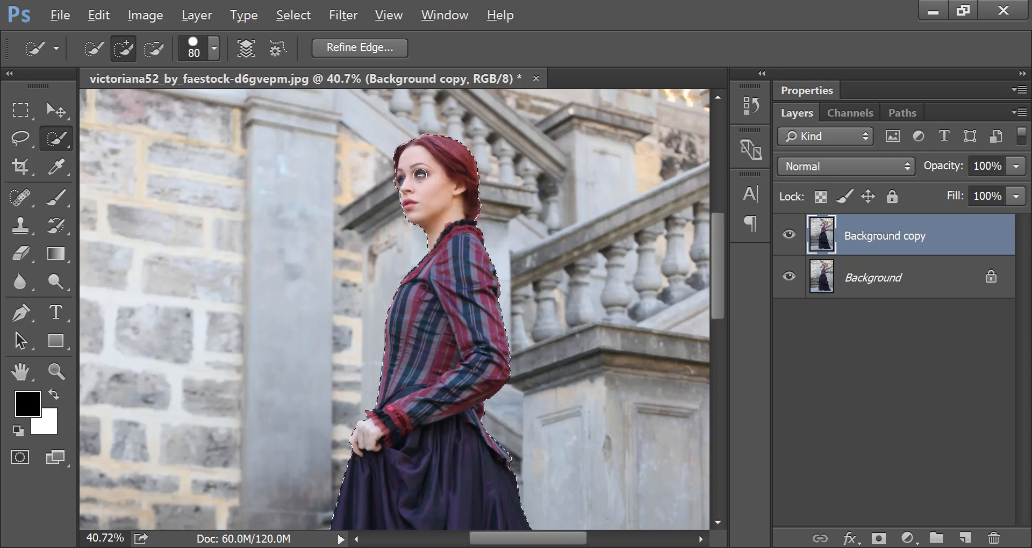
scroll(420, 175, "up", 2)
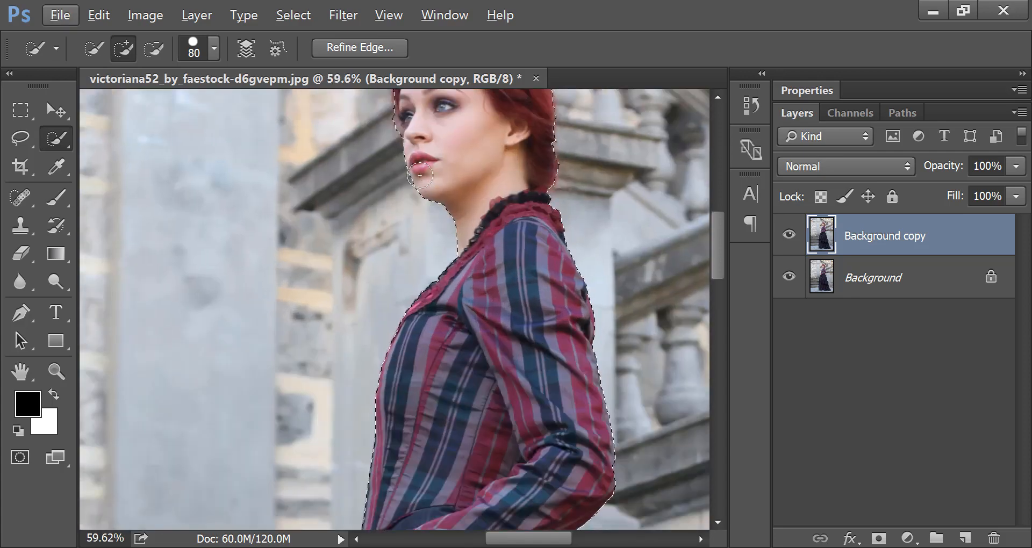
scroll(420, 175, "up", 2)
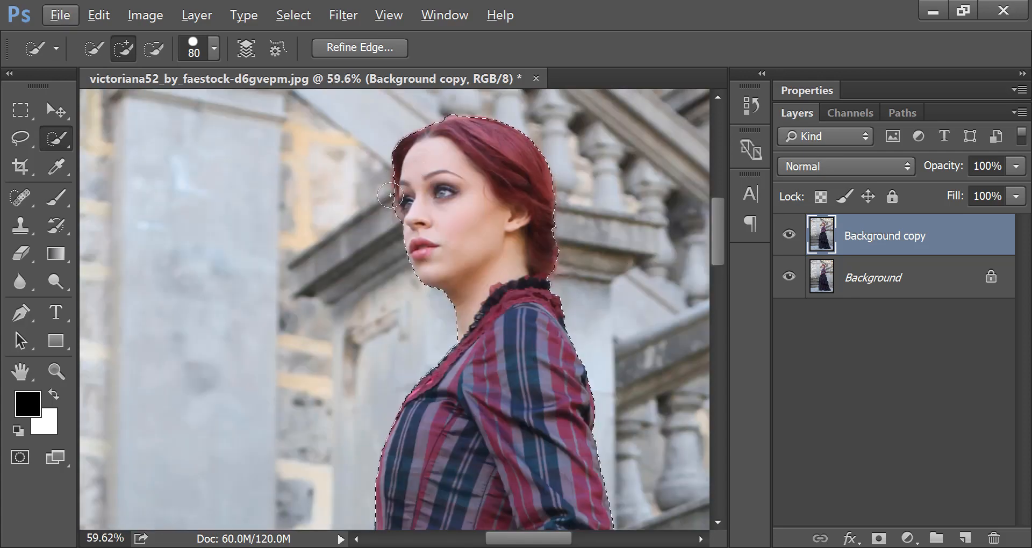
key("alt")
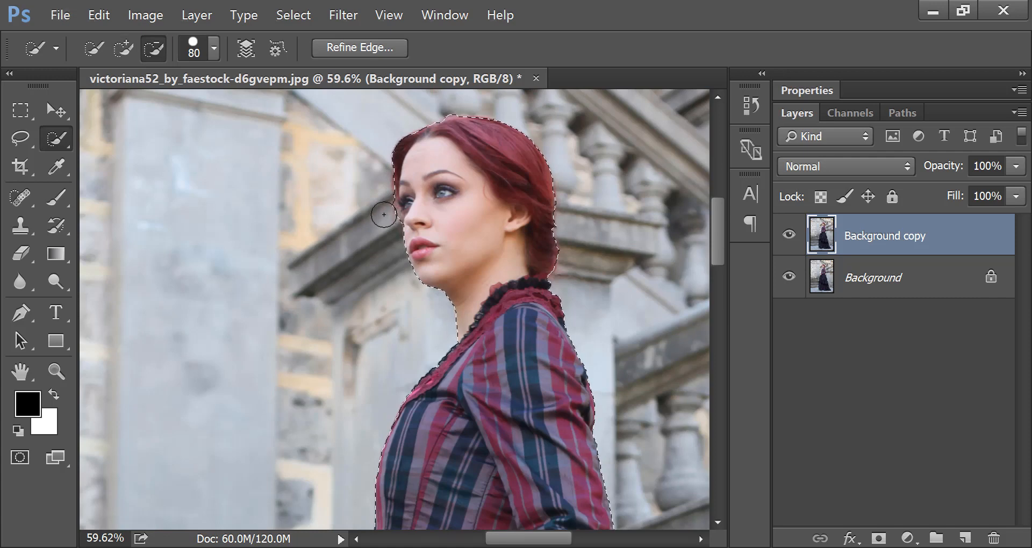
key("alt")
left_click(385, 214)
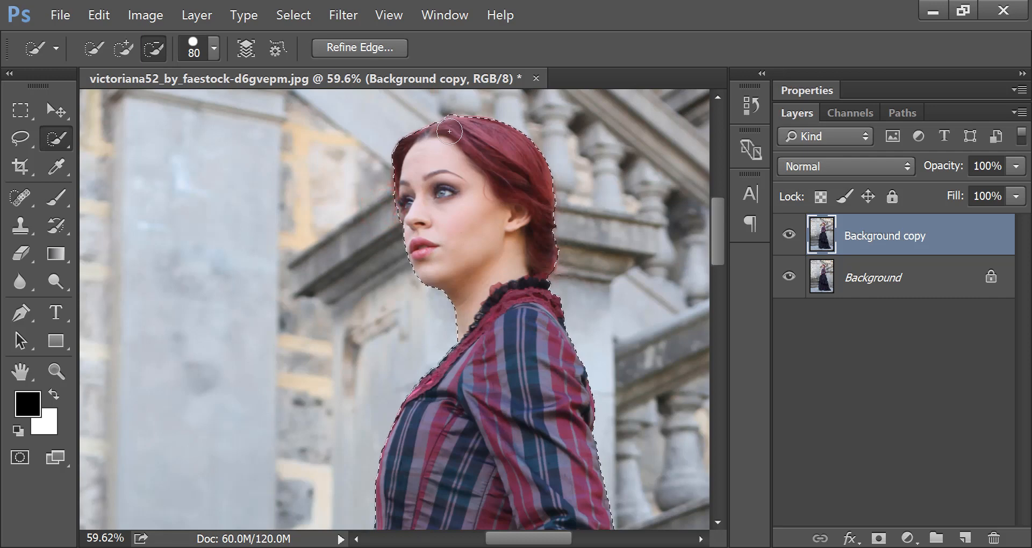
key("alt")
left_click(449, 102, "alt")
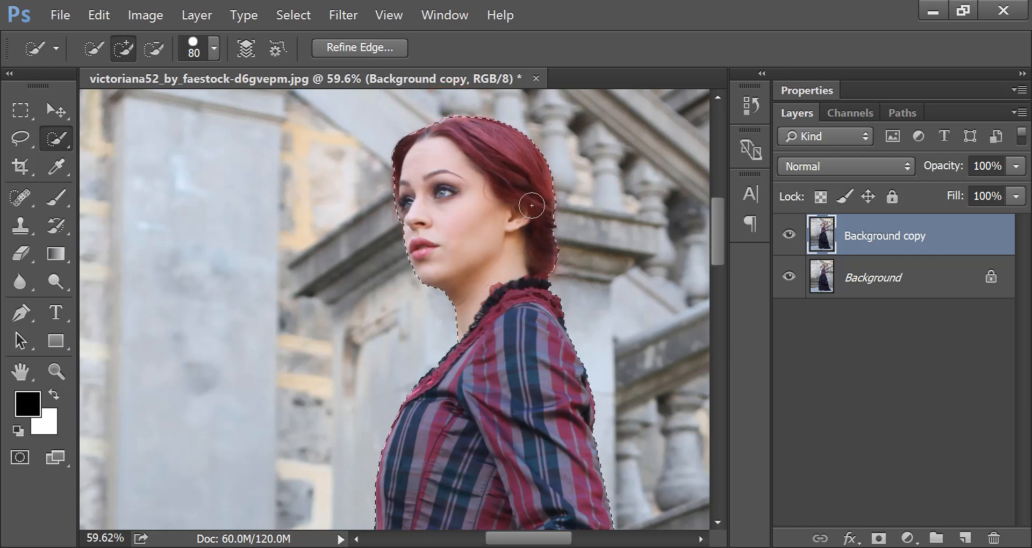
key("alt")
scroll(532, 204, "down", 5)
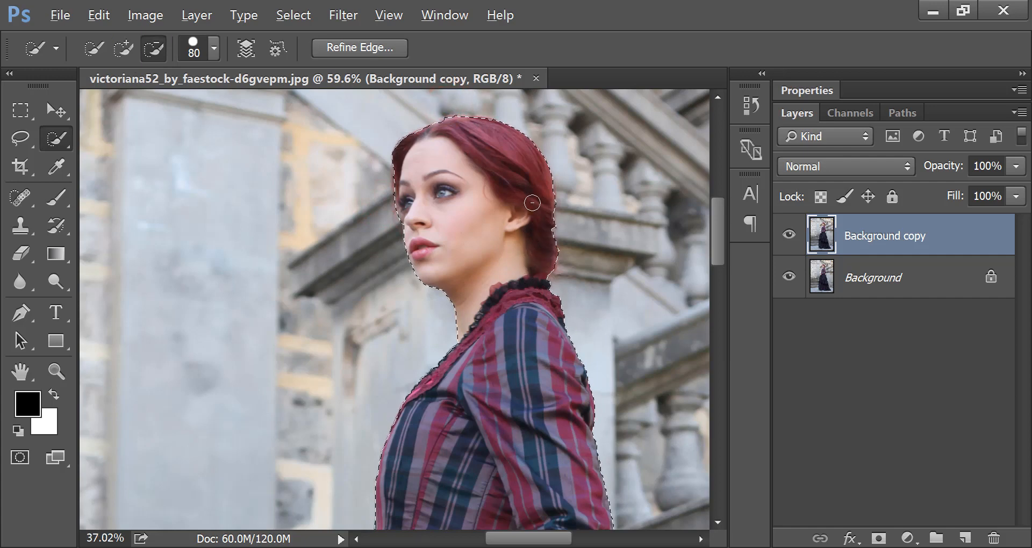
scroll(531, 203, "down", 2)
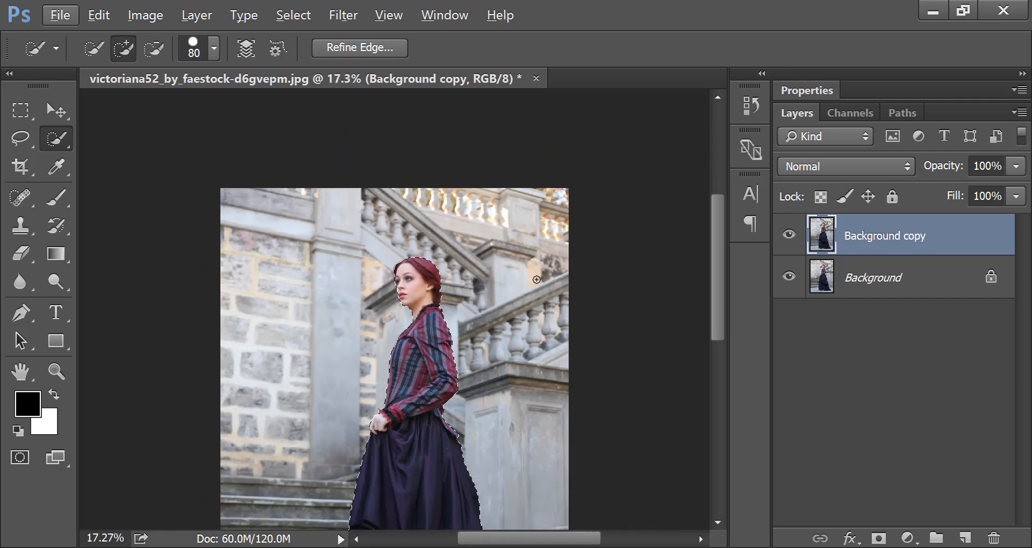
Refine the selection's edge with Radius 2.3 px, Smooth 23, Shift Edge -23% and Decontaminate Colors enabled.
scroll(486, 186, "down", 4)
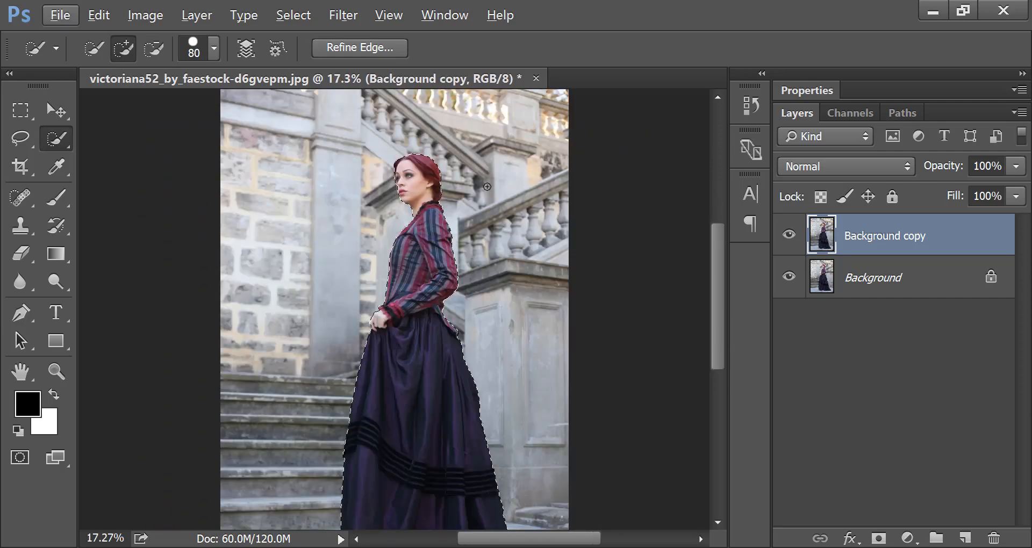
left_click(357, 49)
left_click_drag(506, 3, 706, 12)
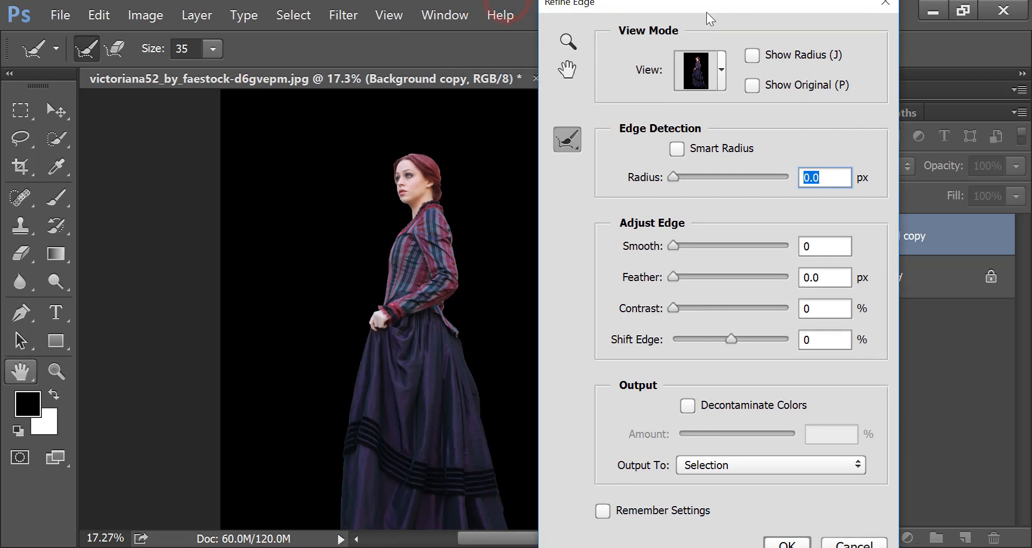
left_click(676, 176)
left_click_drag(686, 178, 686, 176)
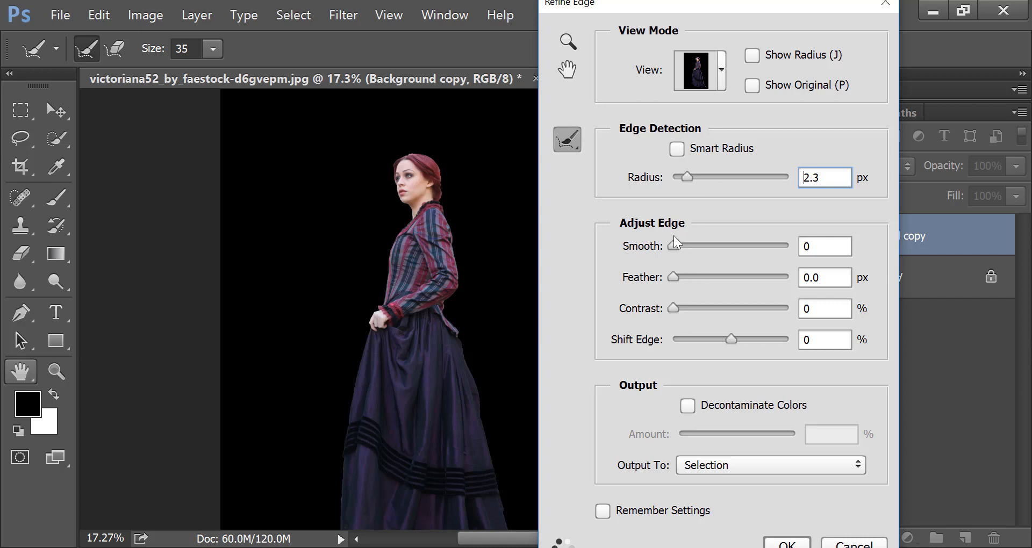
left_click_drag(675, 245, 701, 246)
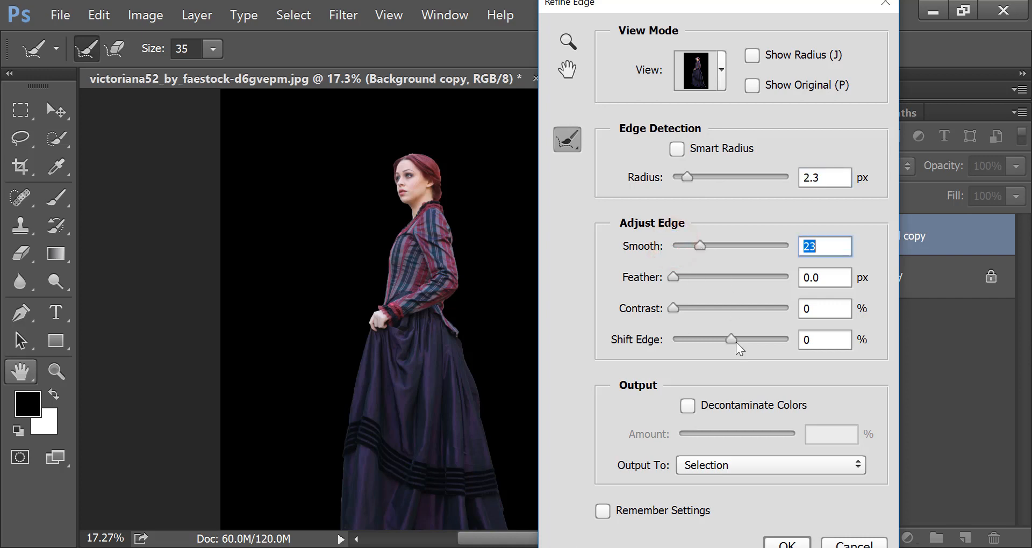
left_click_drag(725, 340, 717, 340)
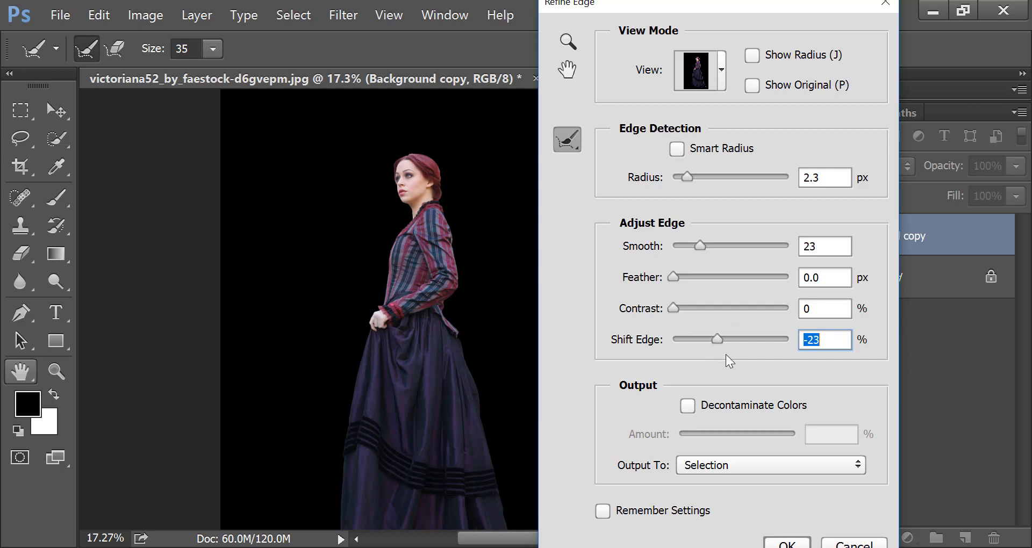
left_click(688, 406)
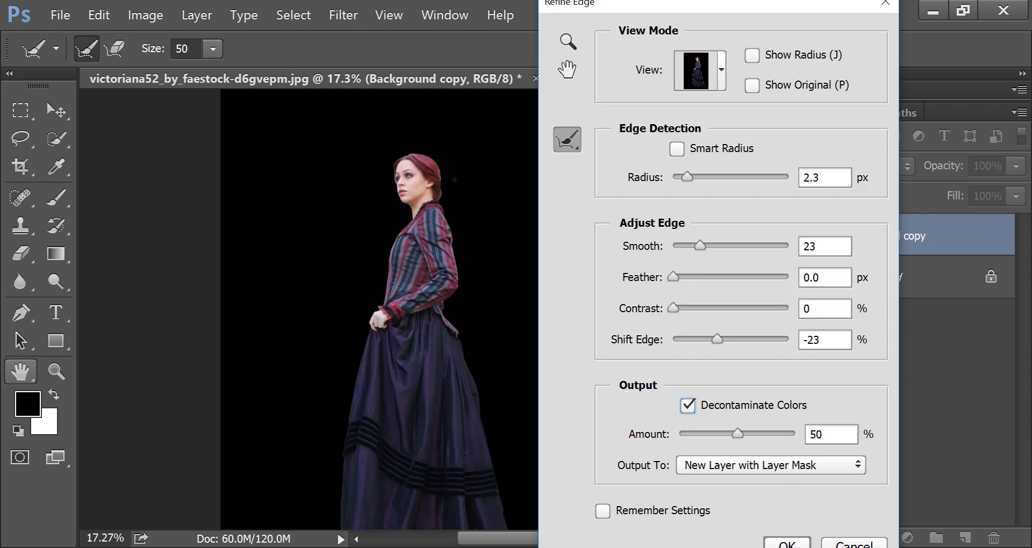
Brush over the hair edge on top and at the back of the woman's head with the size 50 refine radius brush.
scroll(454, 179, "up", 2)
scroll(463, 177, "up", 12)
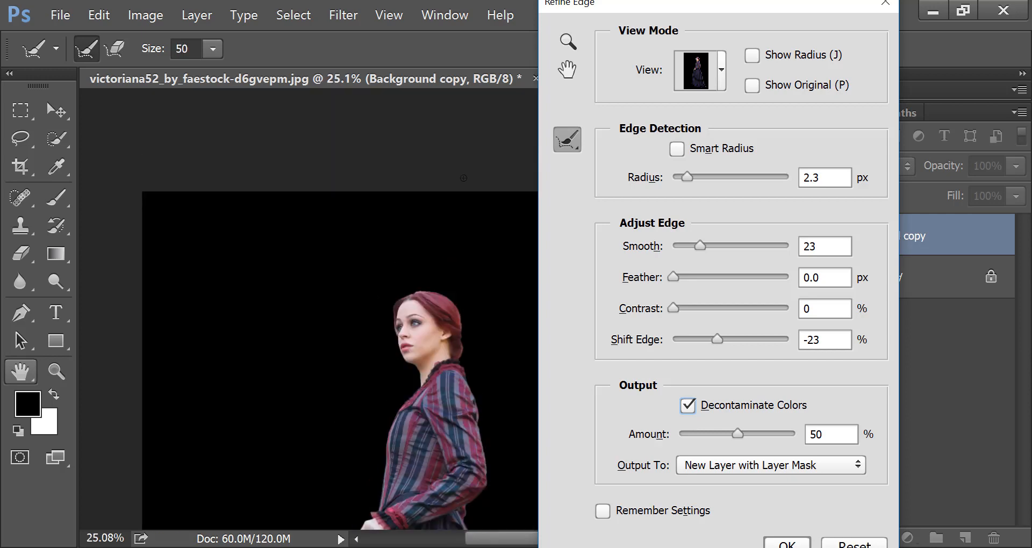
scroll(458, 218, "down", 4)
scroll(457, 221, "up", 4)
scroll(457, 221, "up", 2)
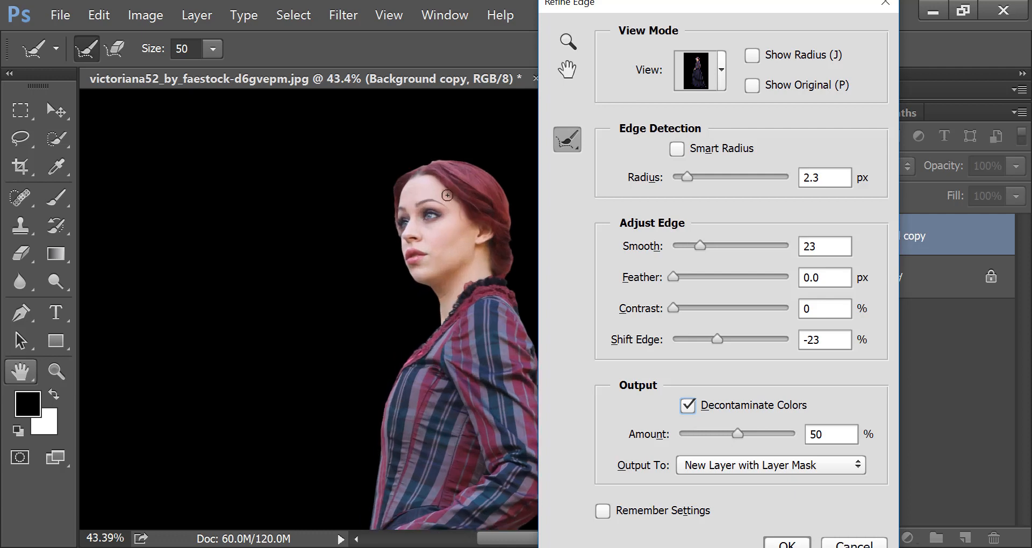
left_click(433, 156)
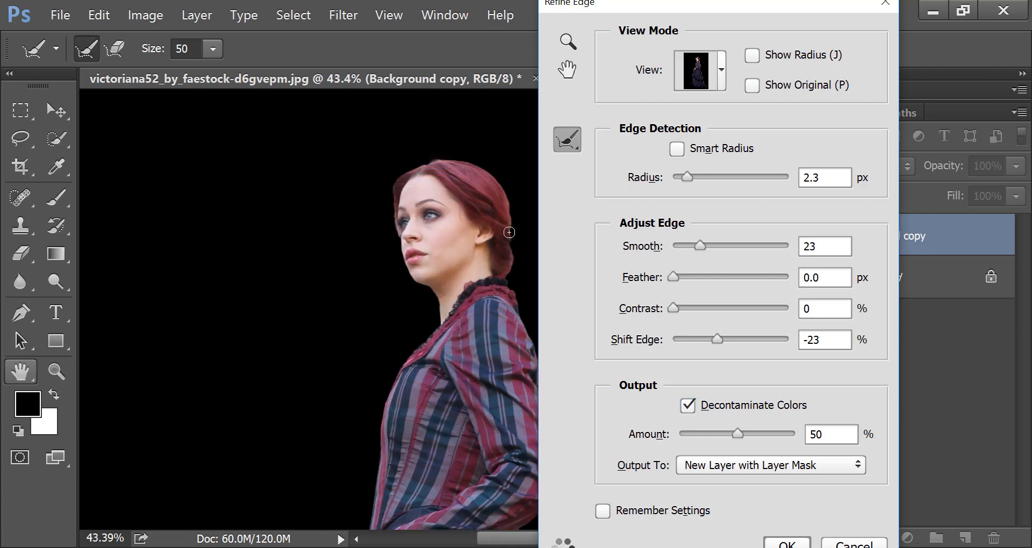
left_click(518, 256)
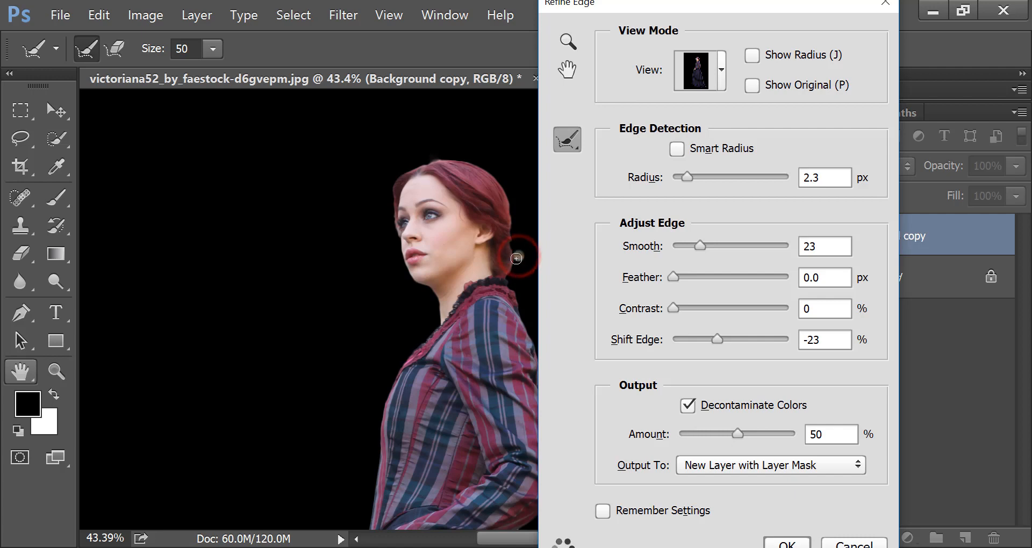
left_click(515, 237)
left_click(516, 259)
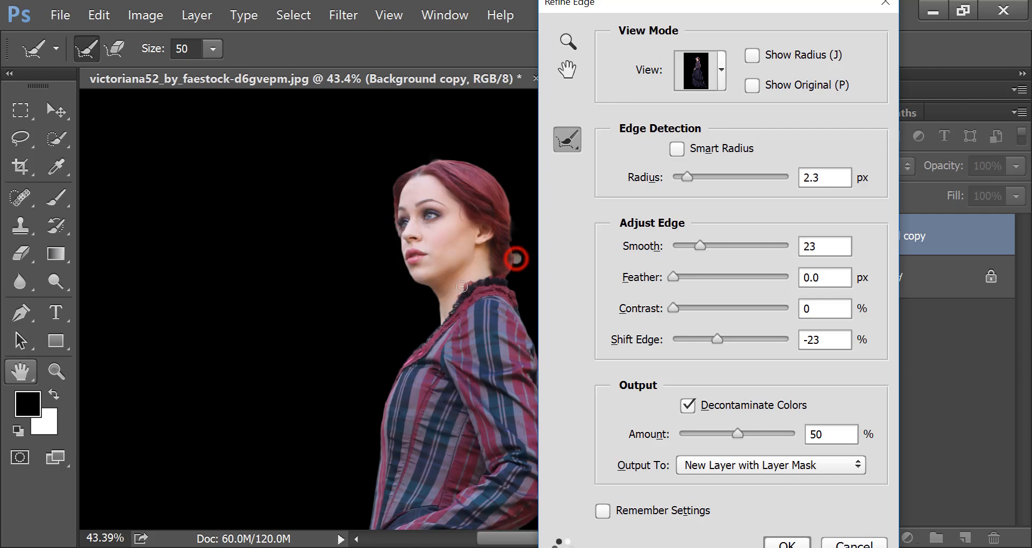
Brush over the edge around the hand holding the skirt with the refine radius brush.
scroll(312, 295, "down", 2)
scroll(312, 296, "down", 1)
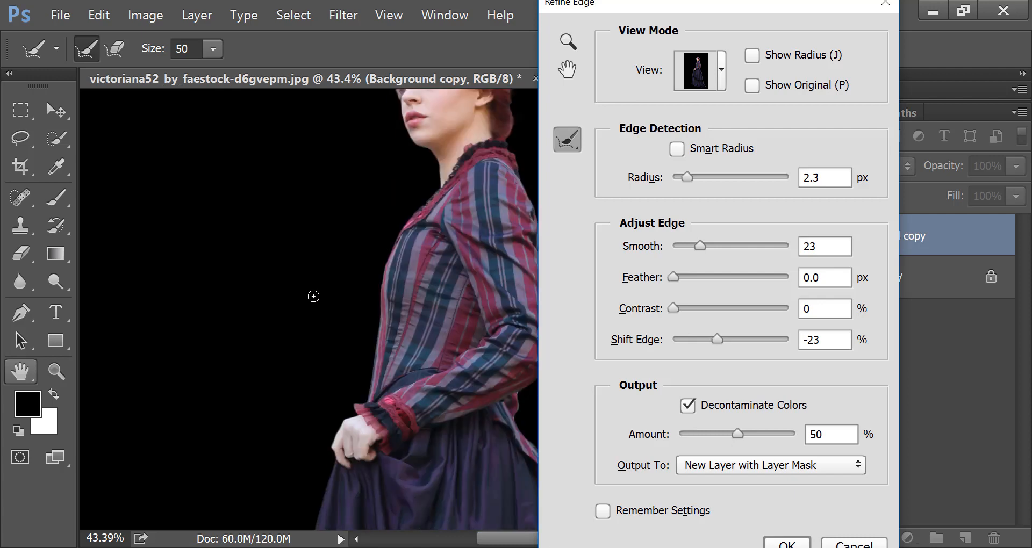
left_click(327, 452)
left_click_drag(326, 453, 336, 458)
Output the refined selection as a new layer with layer mask and apply the edge refinement.
left_click(800, 466)
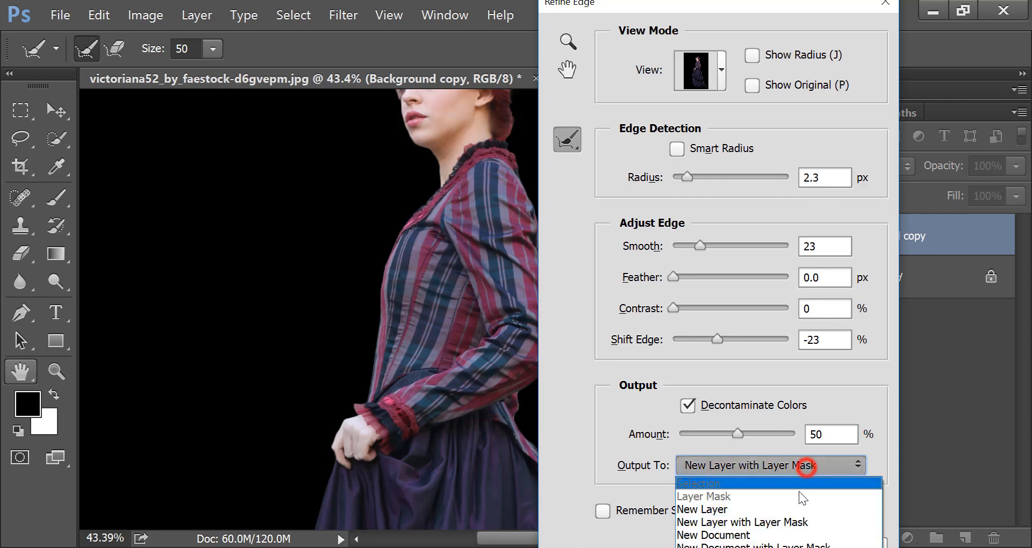
left_click(796, 521)
left_click(788, 541)
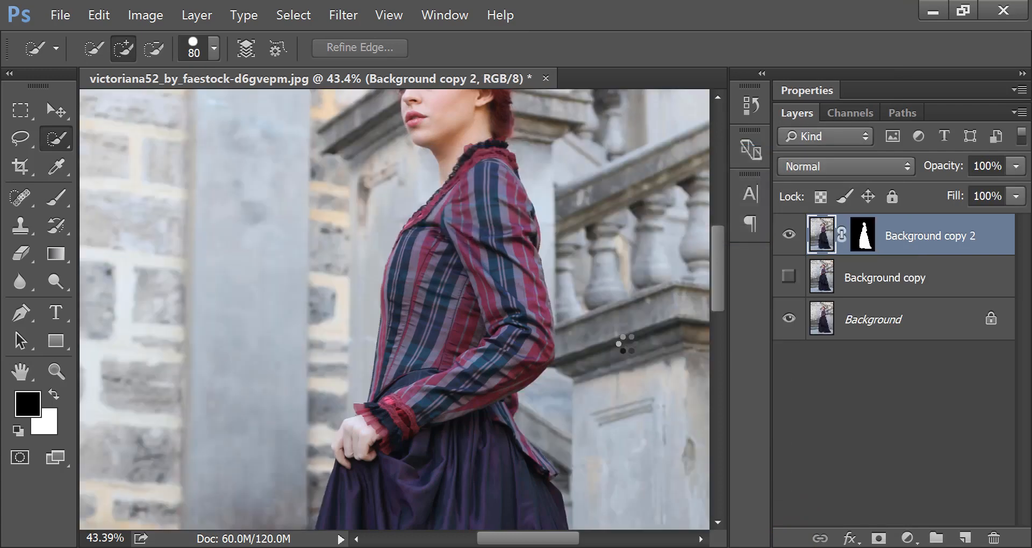
Toggle the Background layer's visibility to compare the cutout with the full photo.
key("ctrl+0")
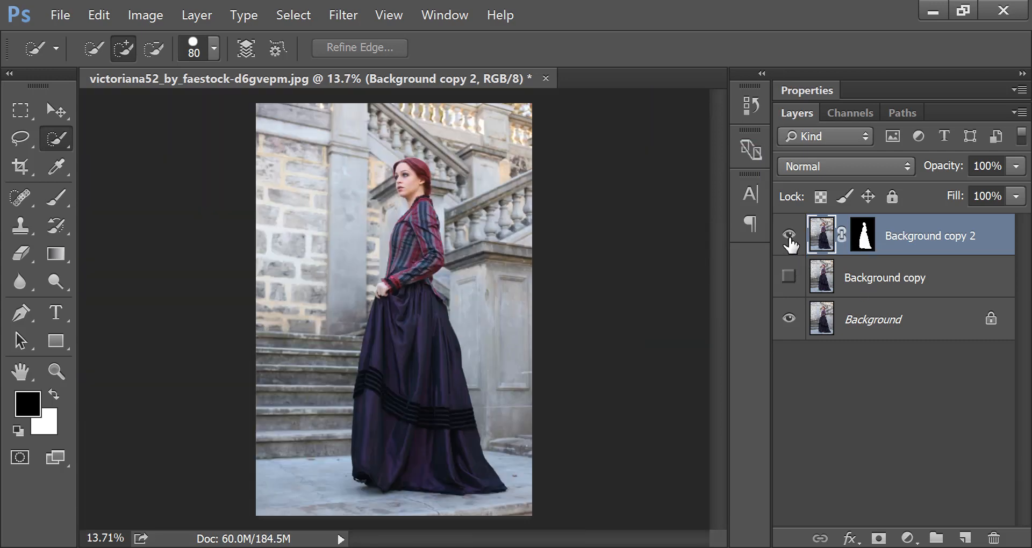
left_click(786, 318)
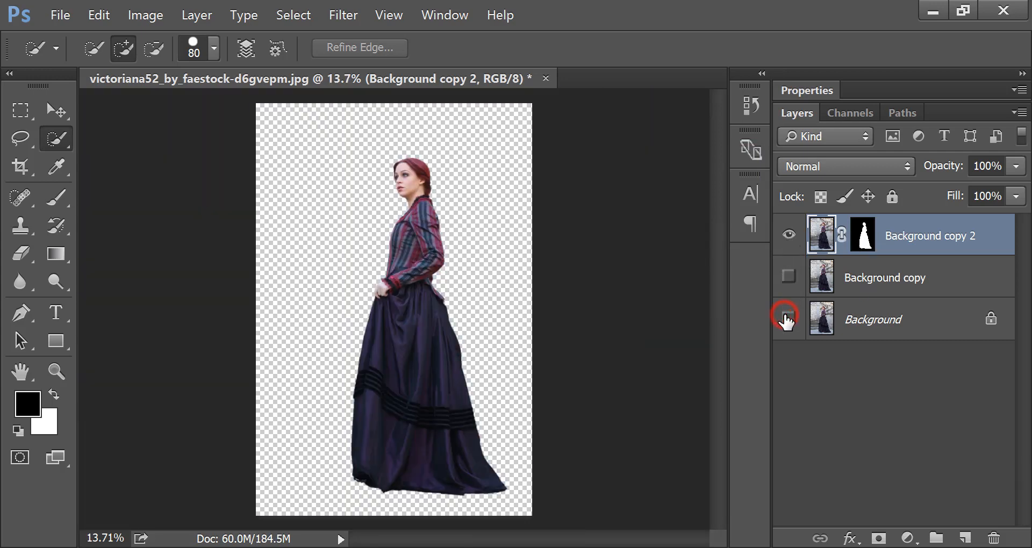
left_click(784, 321)
left_click(785, 321)
left_click(785, 320)
Display the Background copy 2 layer mask on its own and examine the silhouette's edges up to the head.
left_click(866, 236)
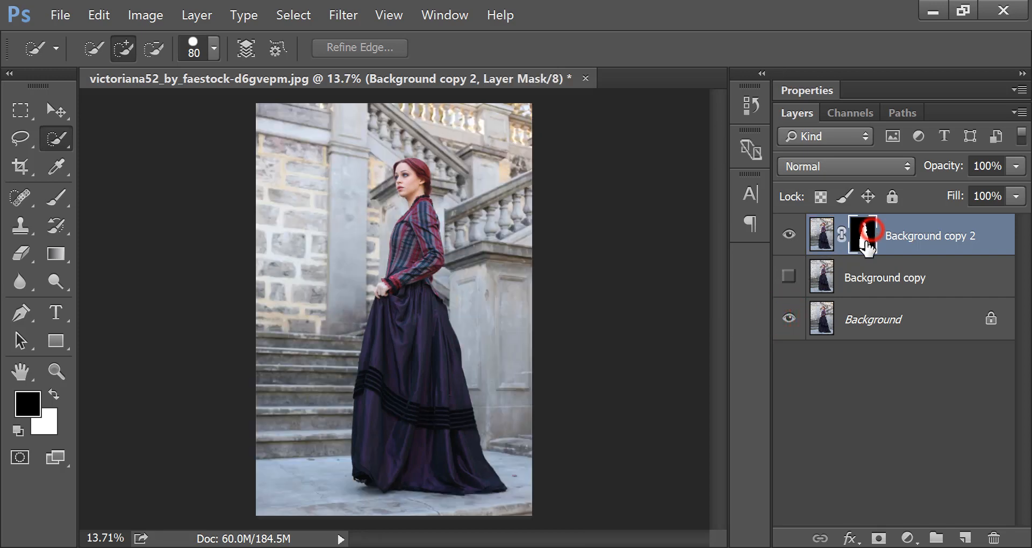
left_click(866, 246, "alt")
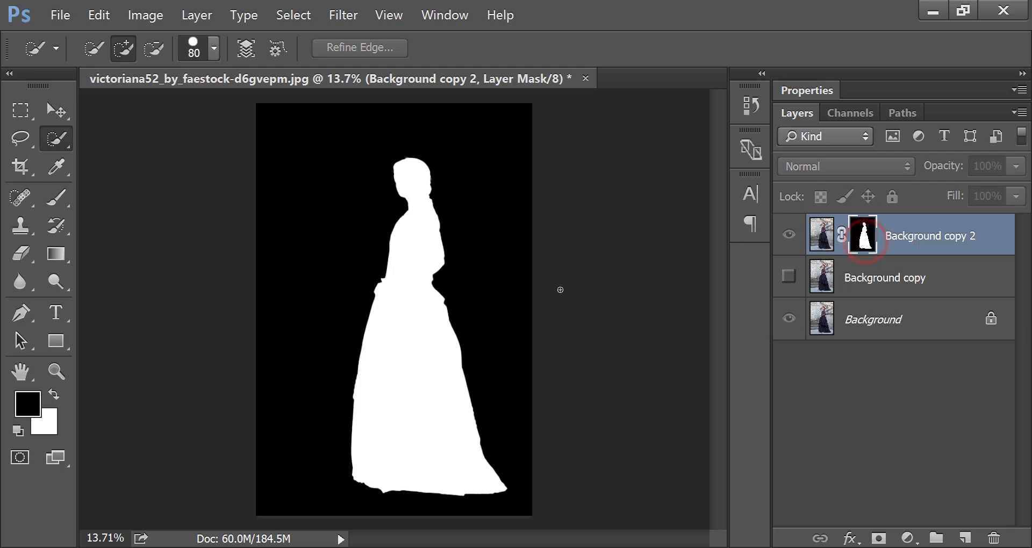
scroll(361, 308, "up", 3)
scroll(361, 308, "up", 4)
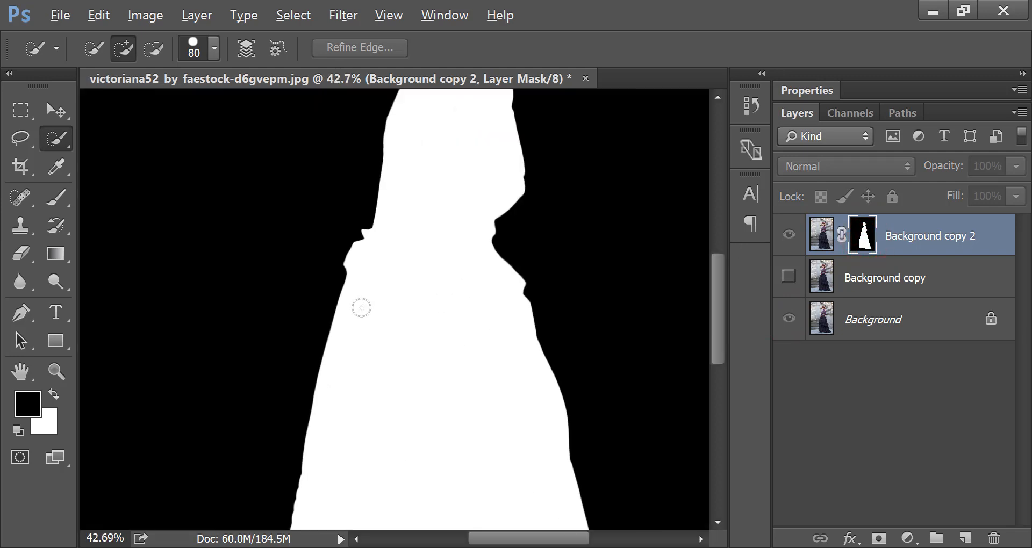
scroll(436, 270, "up", 6)
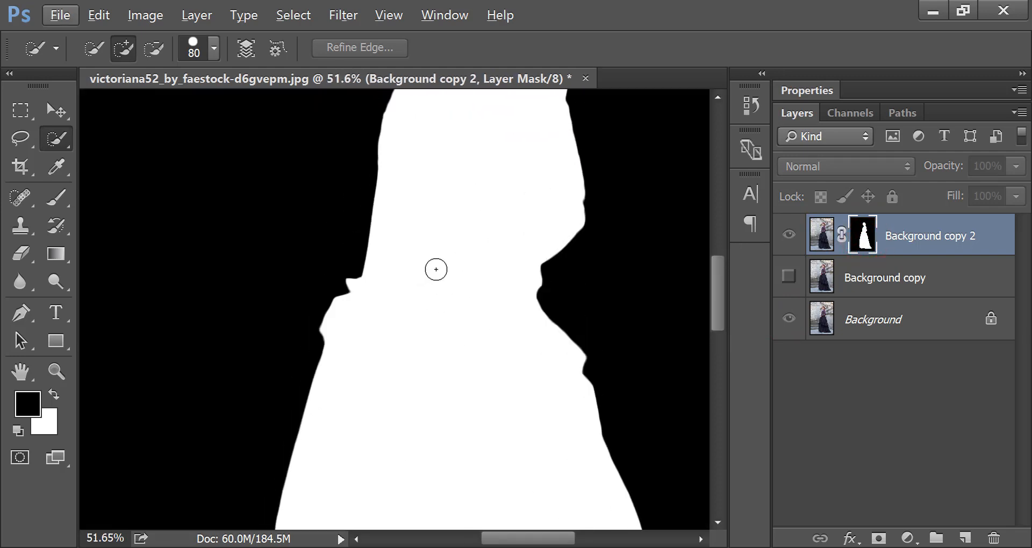
scroll(436, 269, "up", 3)
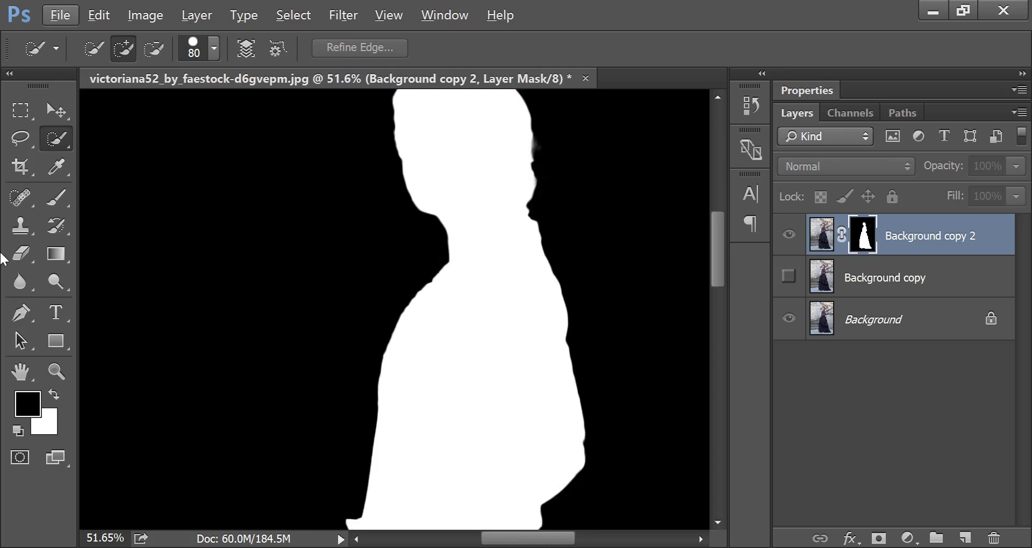
Try painting black over the grey smudge behind the head on the mask with a 50 px brush, and undo it.
left_click(58, 198)
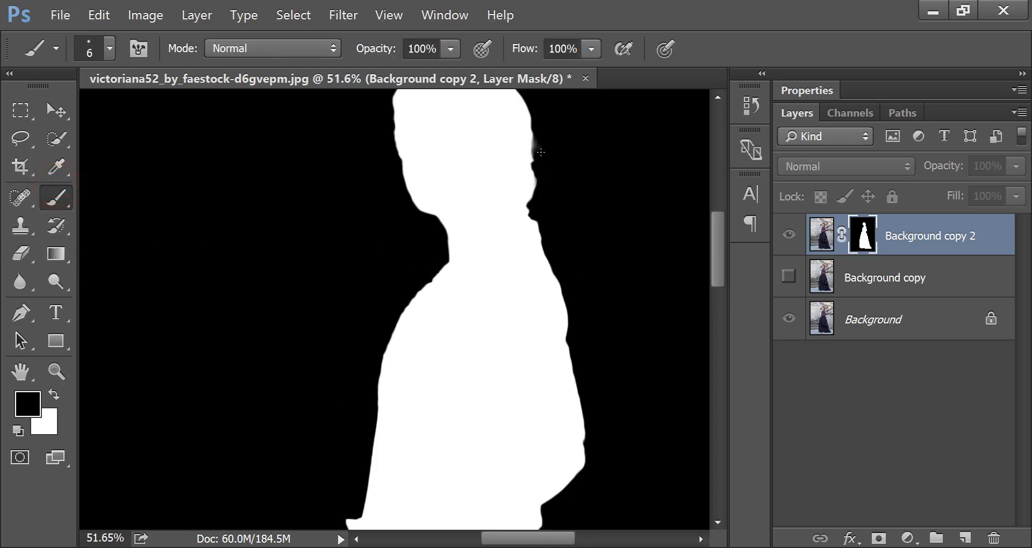
key("bracketright")
key("bracketright")
key("bracketright")
key("bracketright")
key("bracketright")
left_click(540, 141)
key("ctrl+z")
Choose a soft round 50 px brush with 0% hardness and try painting over the mask's grey smudge again.
left_click(110, 49)
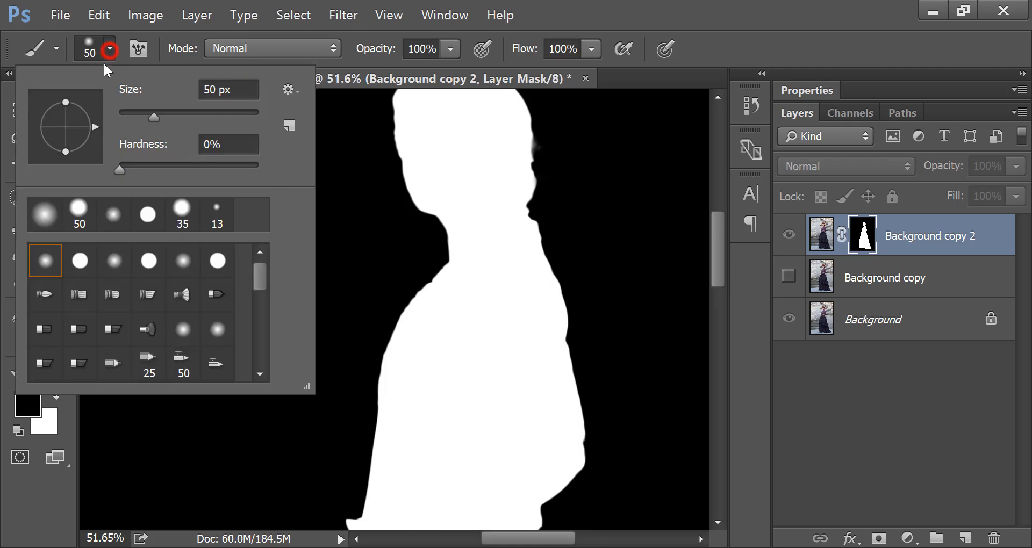
left_click(29, 217)
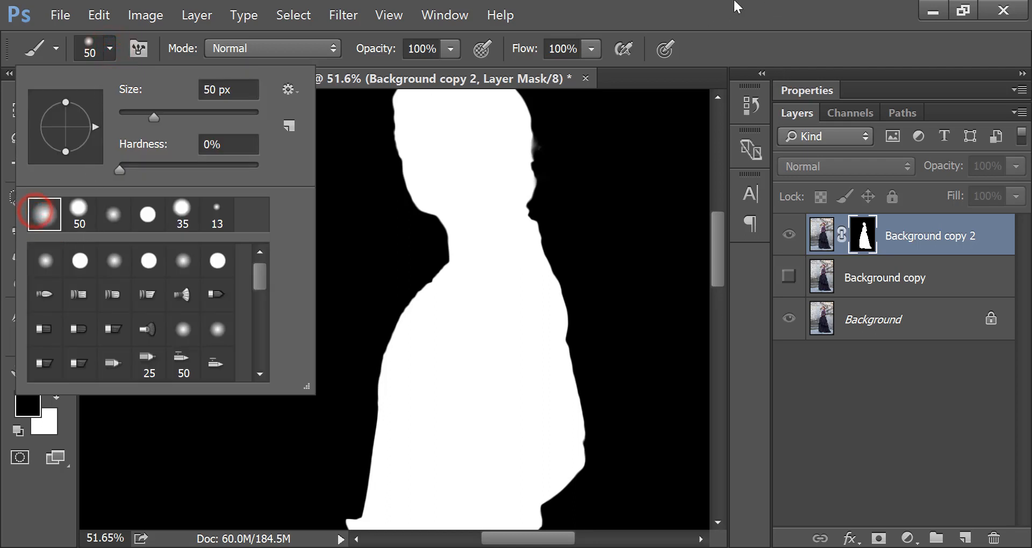
left_click(718, 2)
left_click(541, 138)
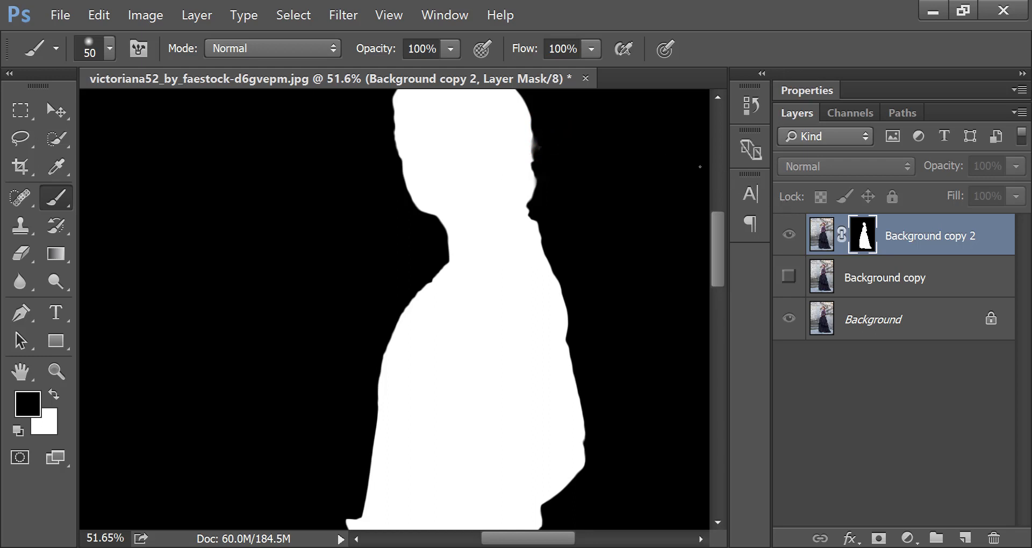
Leave the mask view and hide the Background layer so only the masked woman shows on transparency.
left_click(864, 235, "alt")
scroll(598, 275, "up", 2)
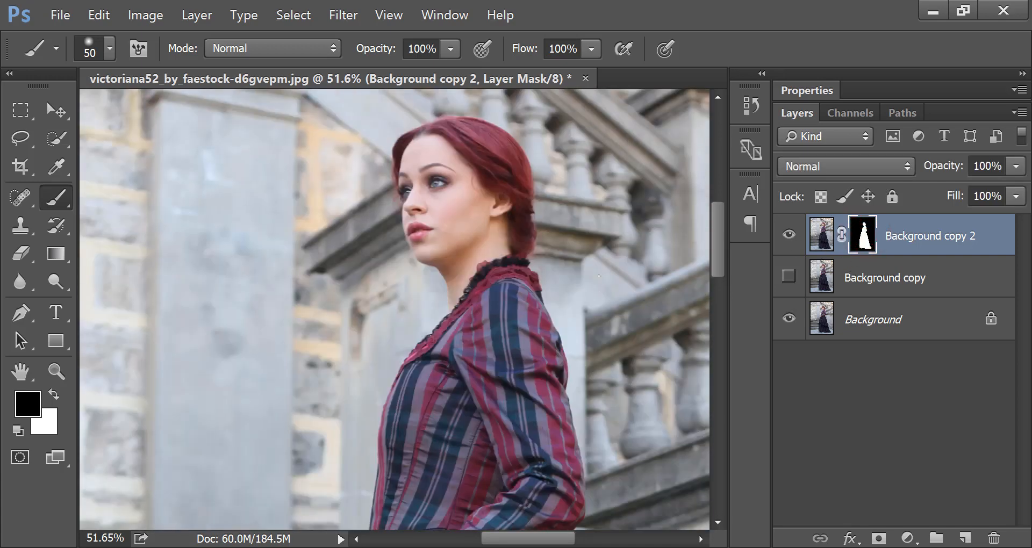
left_click(788, 318)
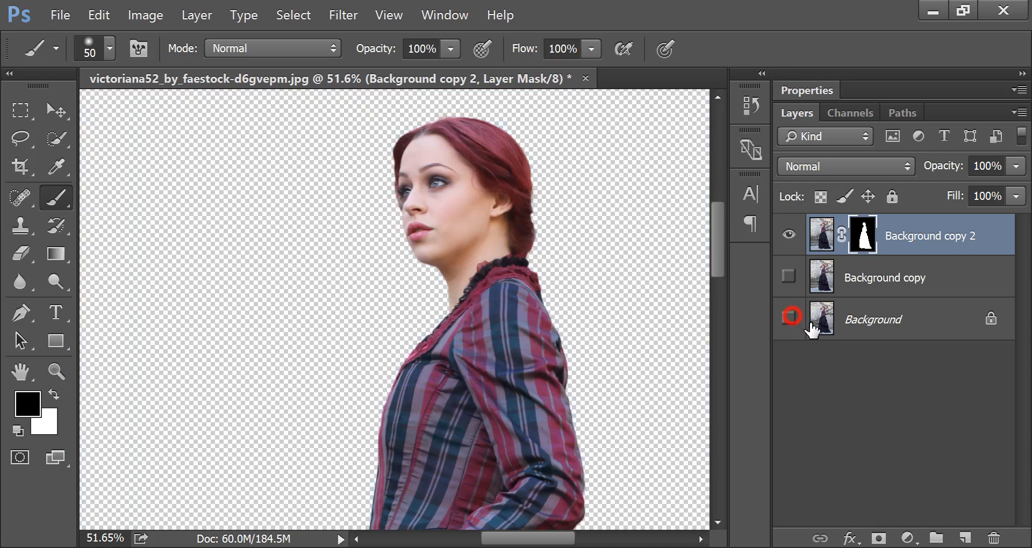
scroll(607, 242, "down", 6)
key("ctrl+0")
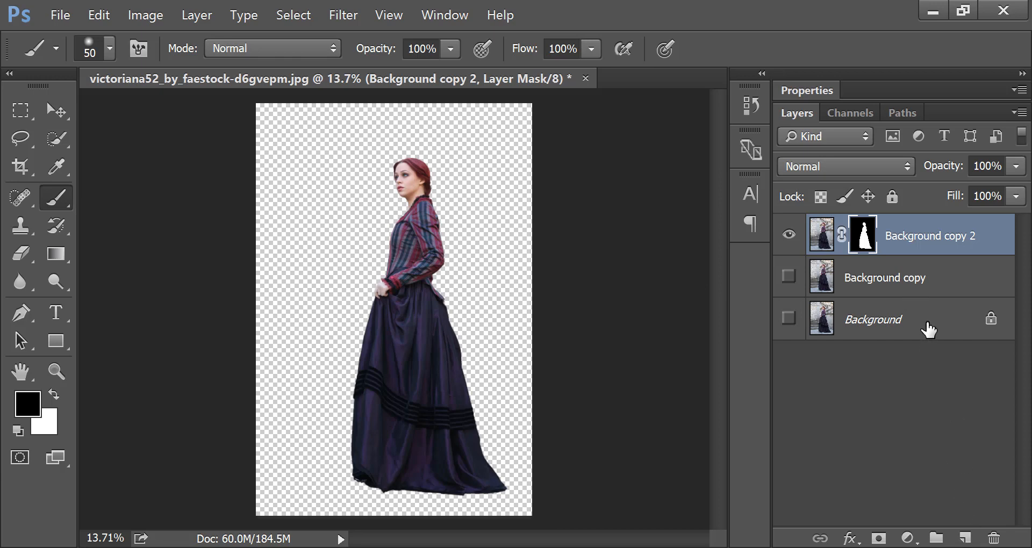
Add a new empty layer and place it directly beneath Background copy 2.
left_click(961, 537)
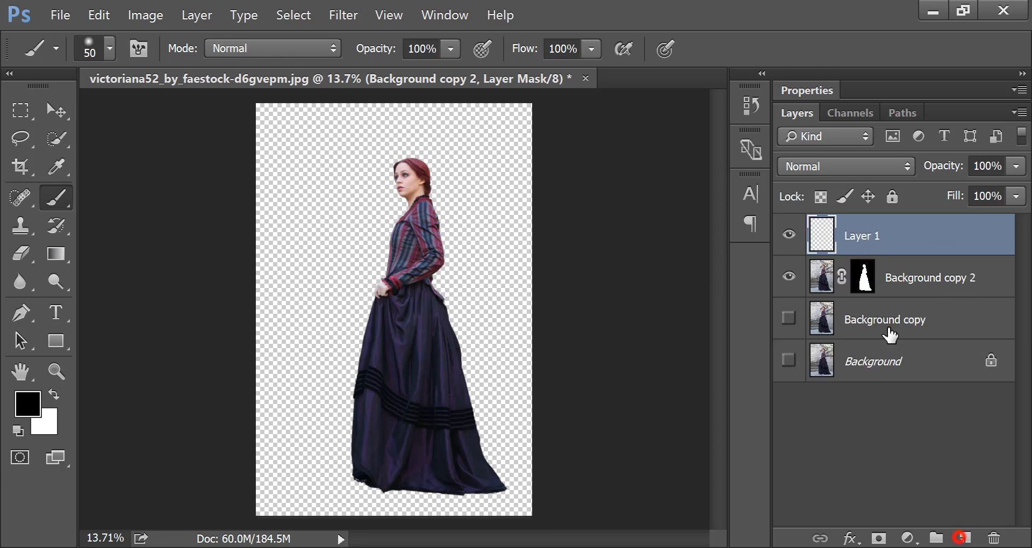
left_click(886, 232)
left_click_drag(909, 294, 910, 295)
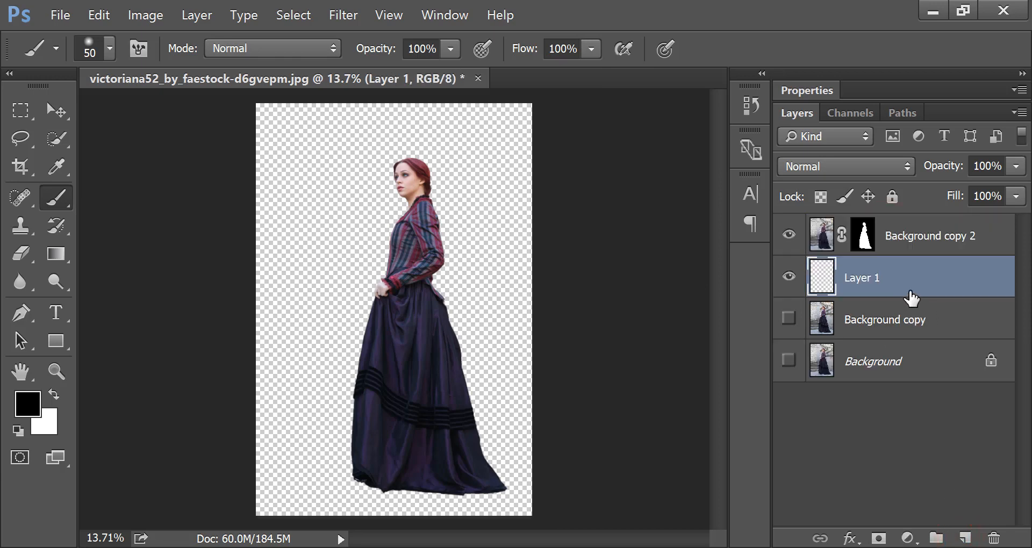
Set the foreground color to a dark reddish brown and fill Layer 1 with it using the Paint Bucket tool.
left_click(33, 404)
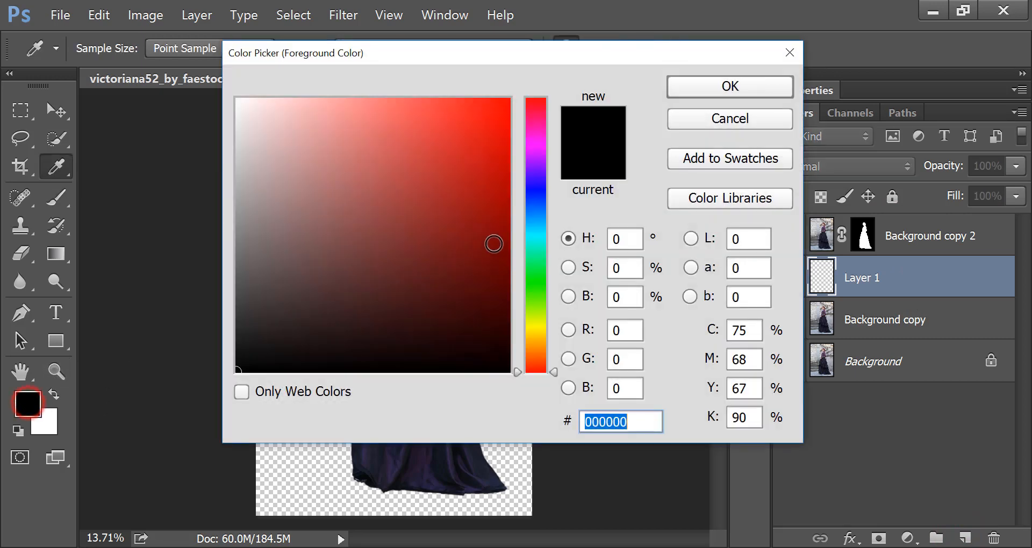
mouse_move(317, 253)
left_mouse_down()
mouse_move(280, 281)
mouse_move(309, 274)
mouse_move(316, 283)
left_mouse_up()
left_click(719, 90)
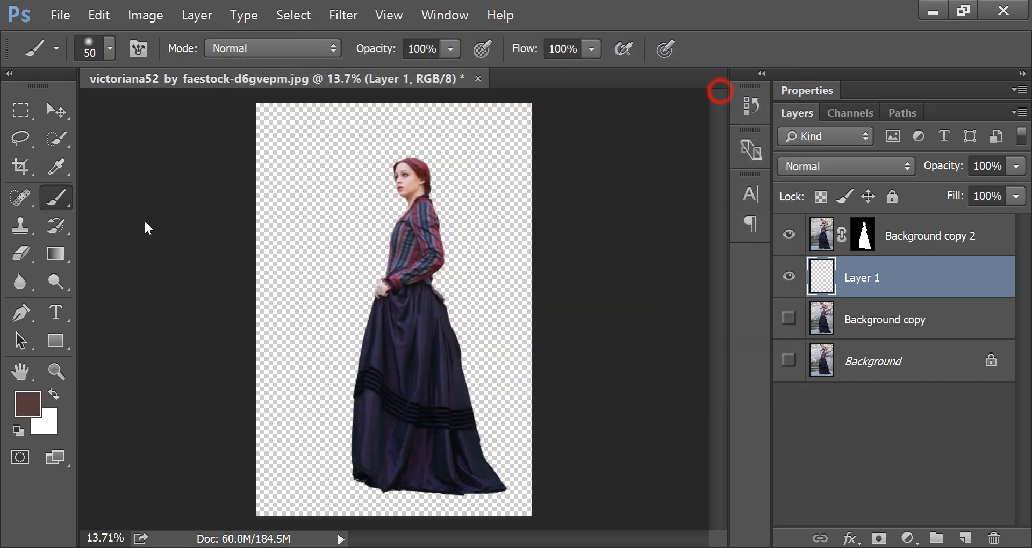
left_click(58, 253)
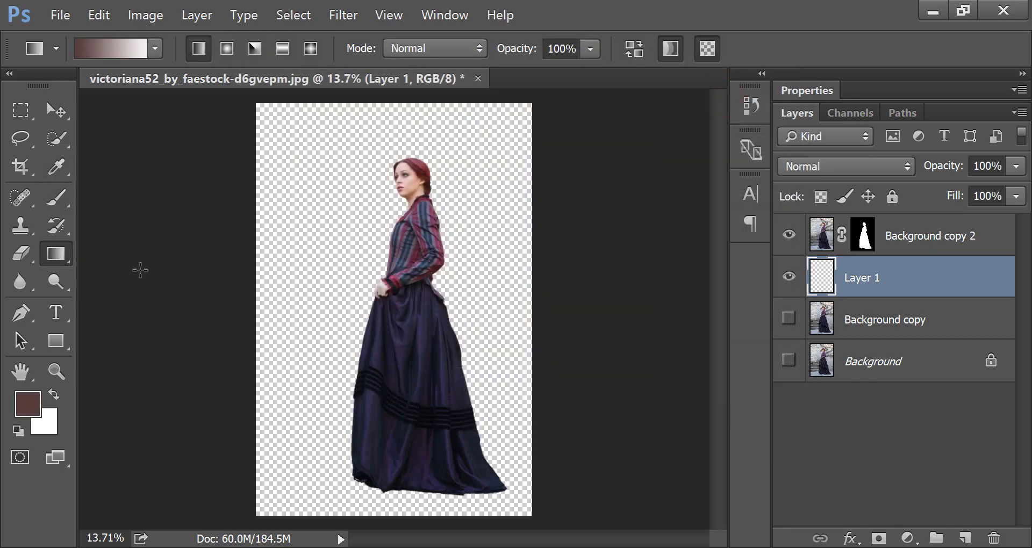
right_click(69, 263)
left_click(118, 270)
left_click(294, 232)
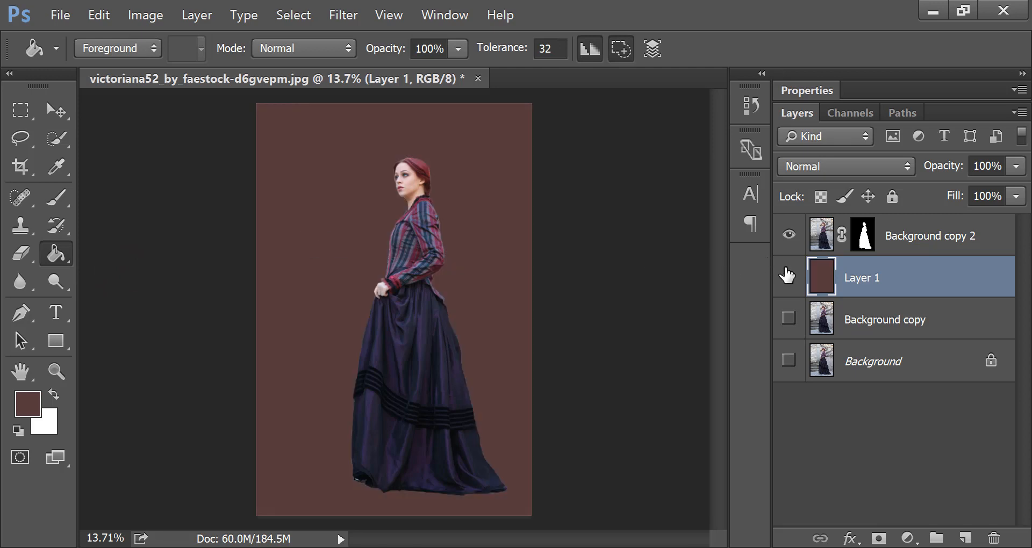
Toggle Layer 1's visibility to compare the cutout with and without the brown backdrop.
left_click(789, 276)
left_click(788, 276)
left_click(788, 276)
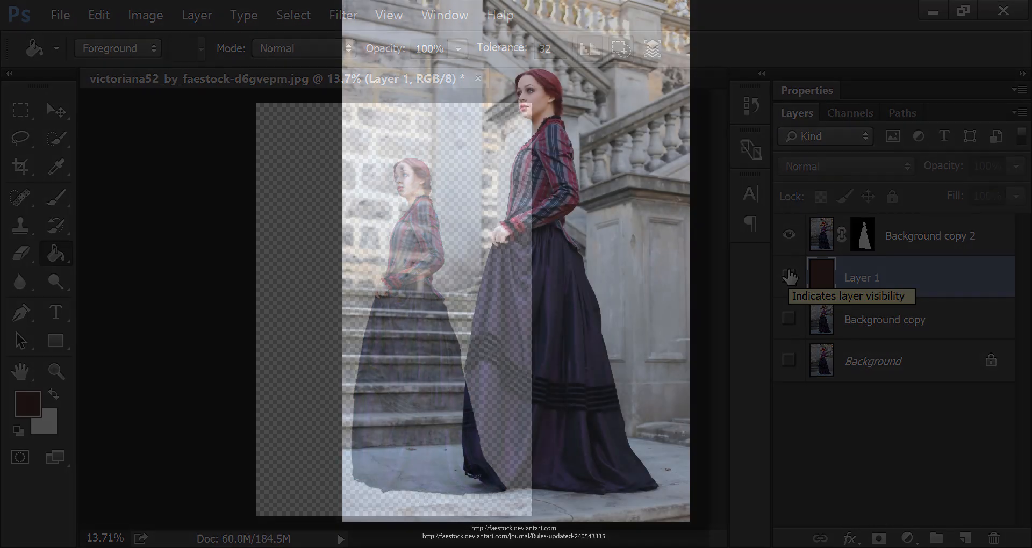